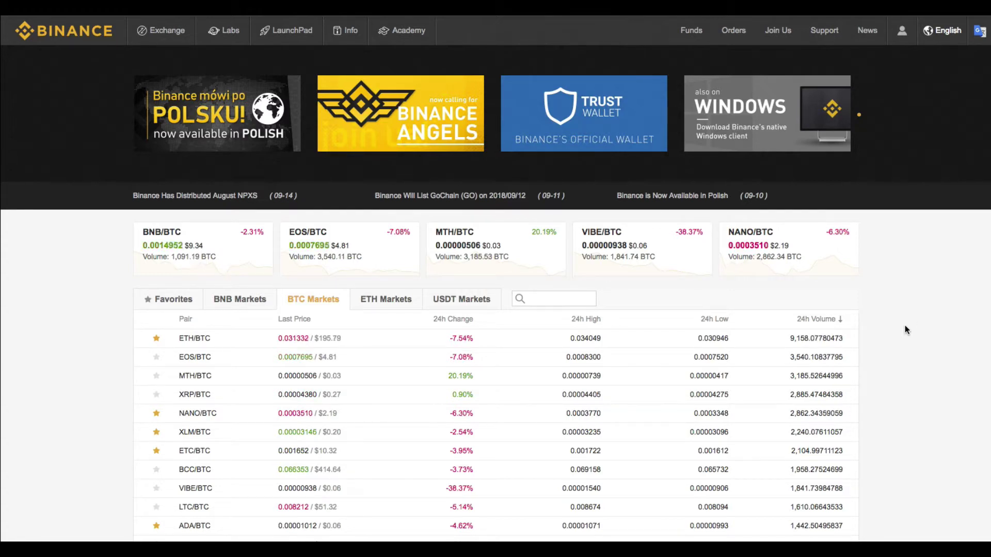
# - Choose BNB - Binance Coin on the Binance withdrawal page to show its 3.14398415 BNB balance
pyautogui.click(907, 323)
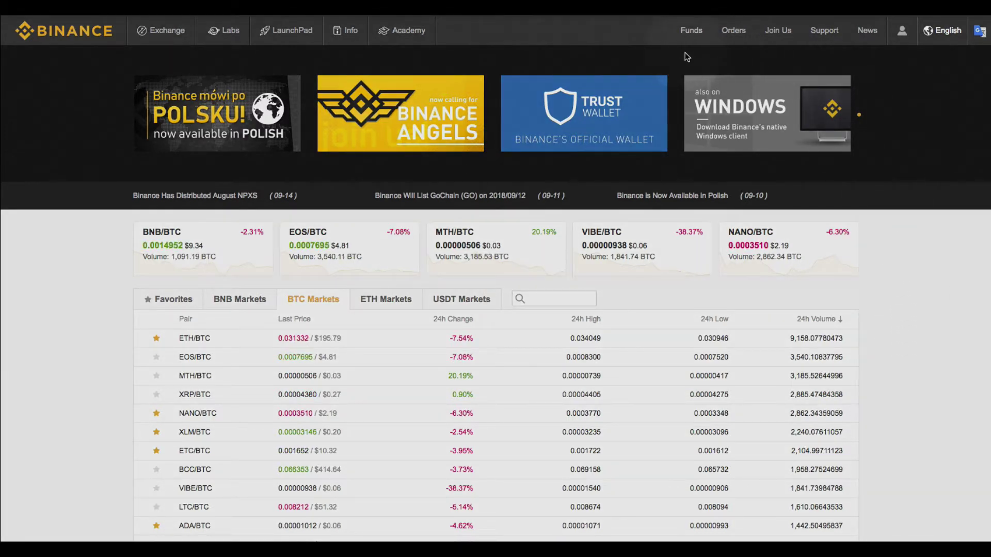
pyautogui.click(691, 33)
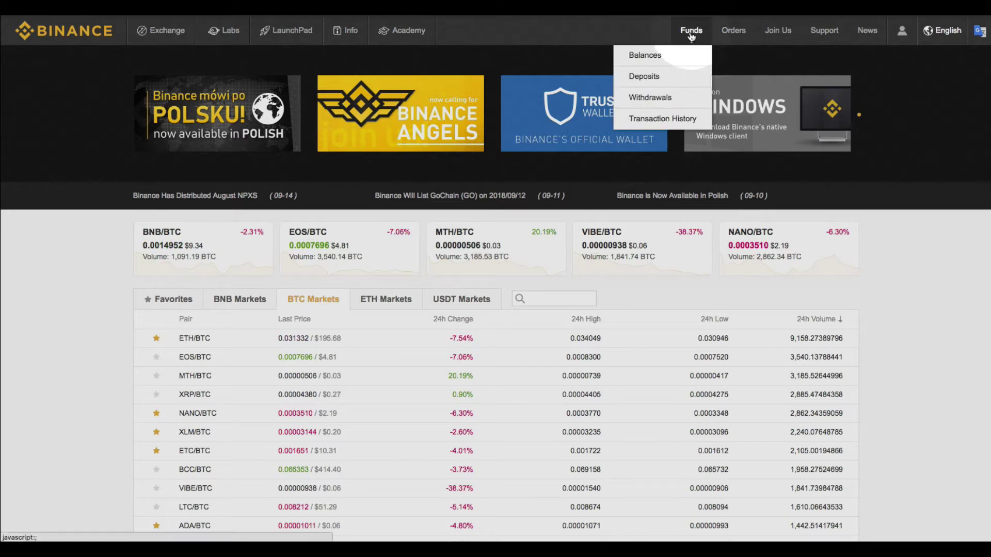
pyautogui.click(680, 61)
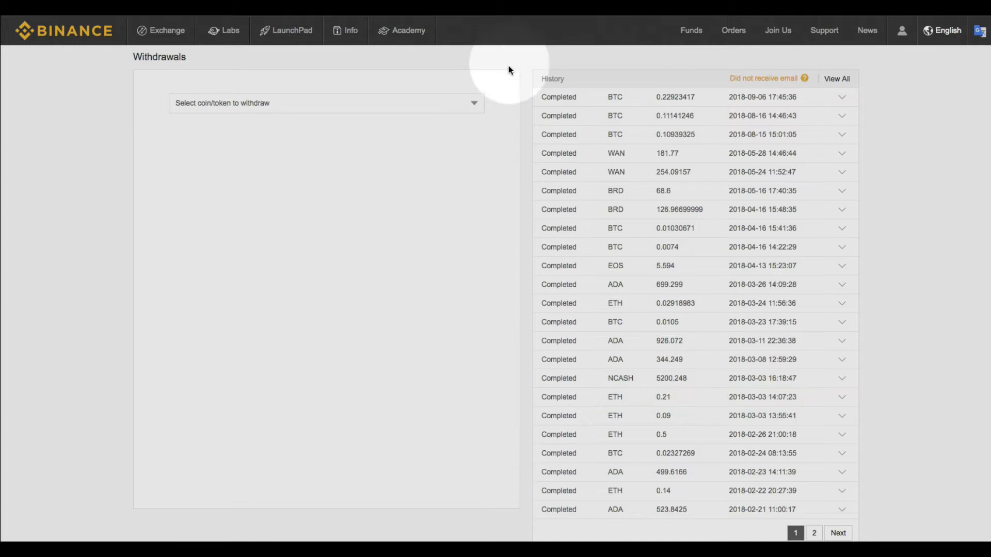
pyautogui.click(468, 109)
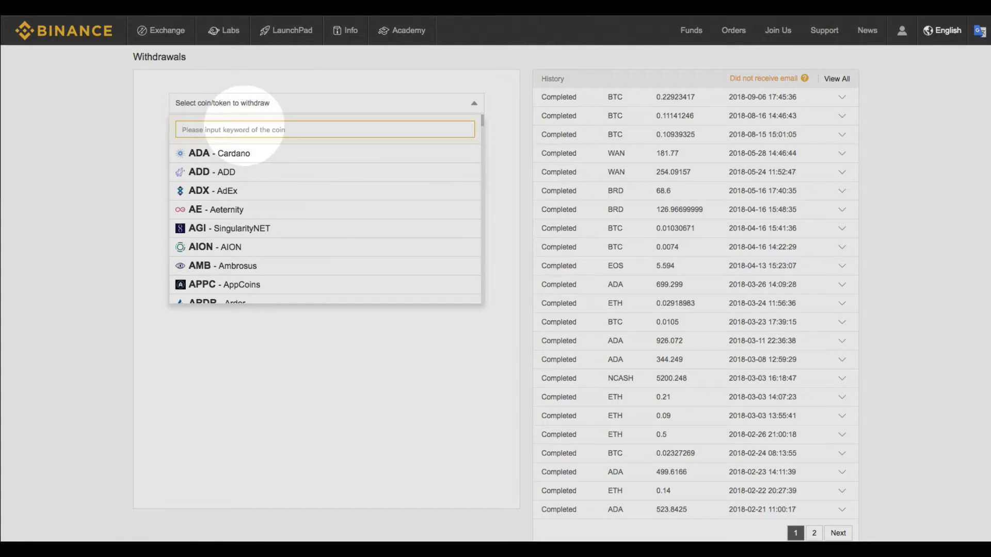
pyautogui.write('bnb')
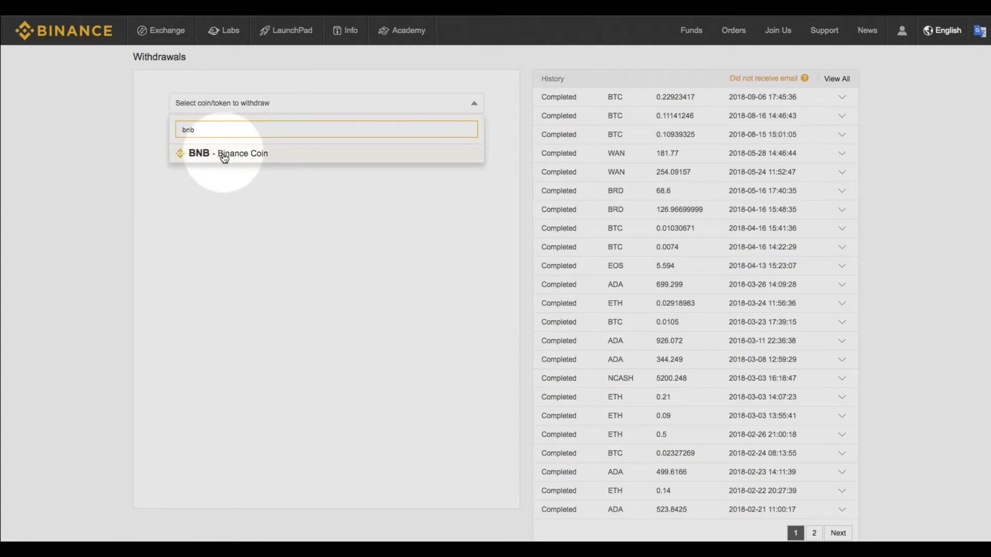
pyautogui.click(227, 155)
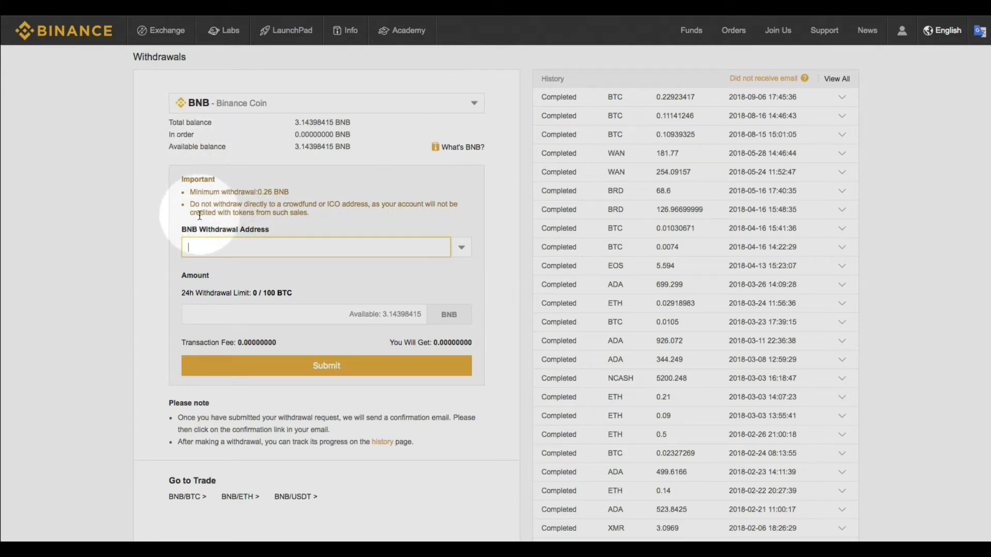
pyautogui.click(473, 108)
pyautogui.moveTo(687, 31)
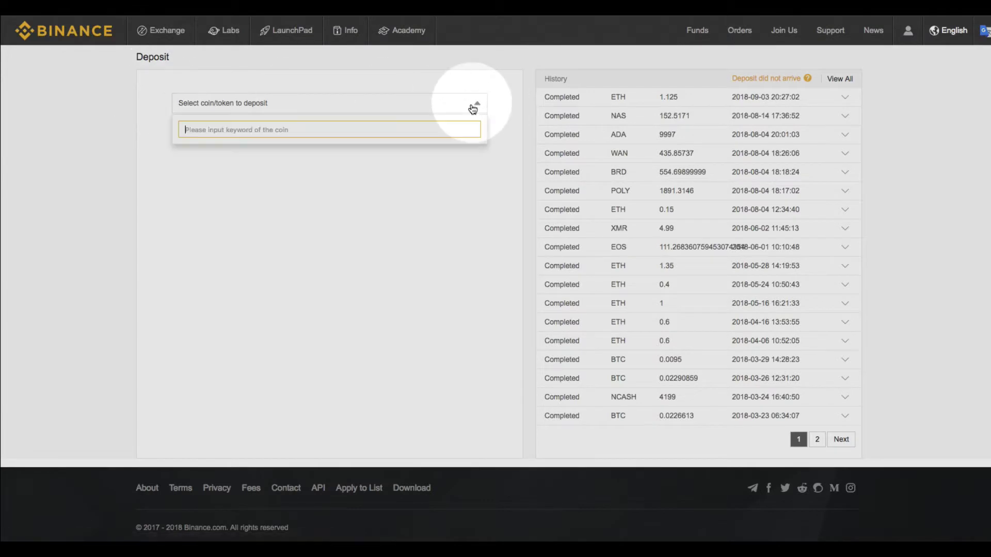
pyautogui.write('xmr')
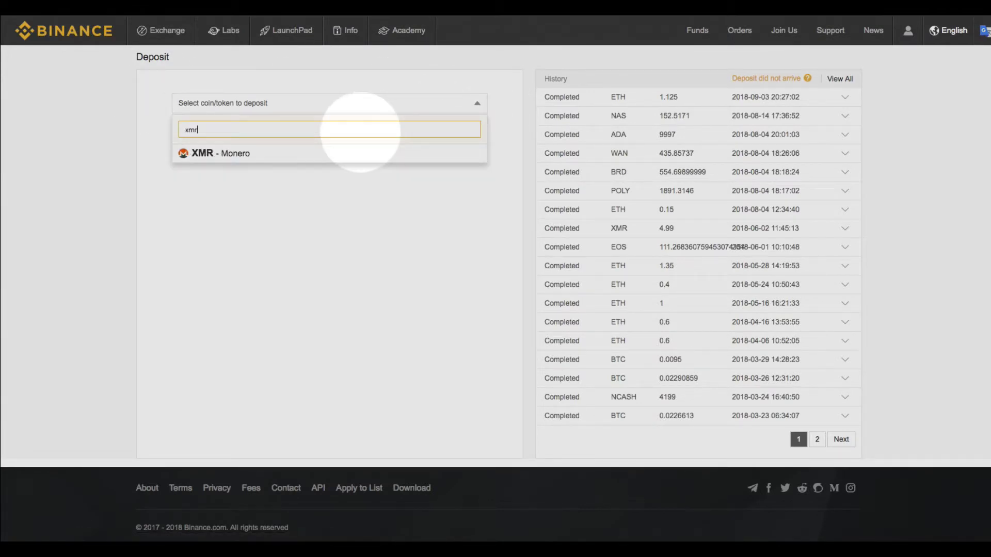
pyautogui.click(230, 156)
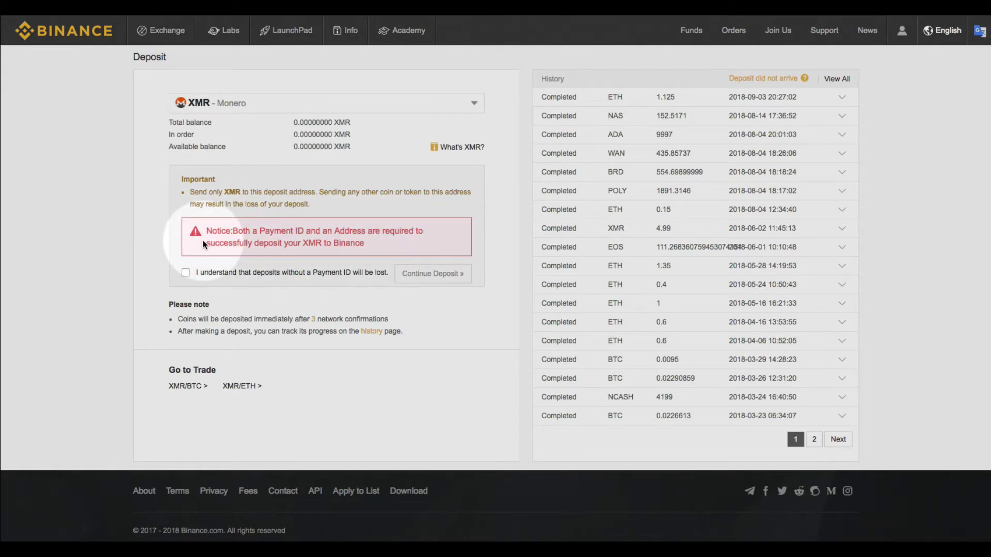
pyautogui.click(186, 274)
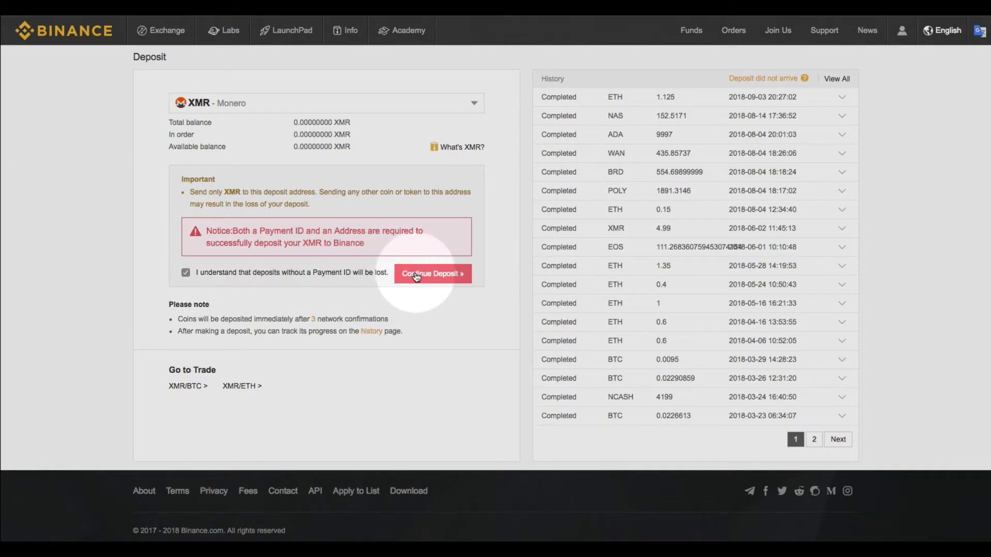
pyautogui.click(416, 276)
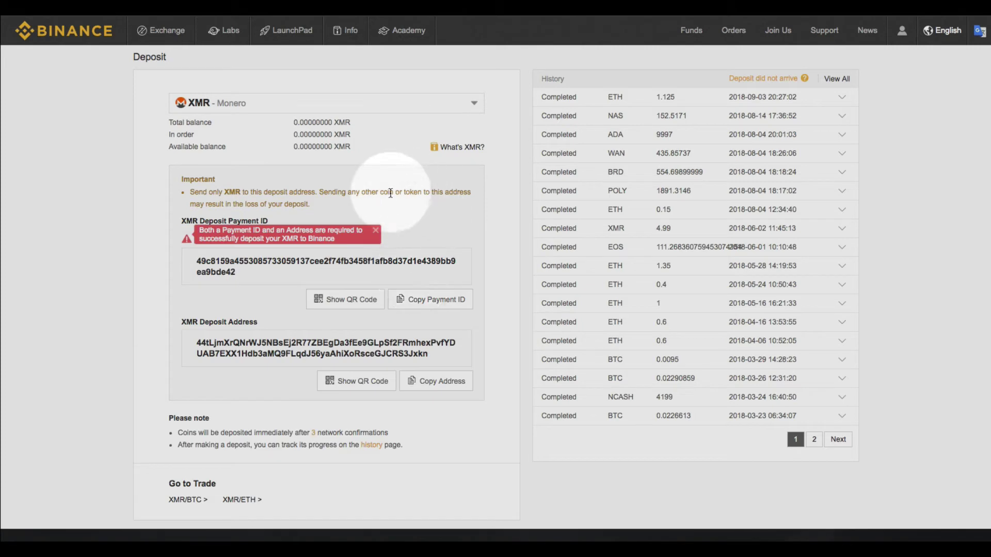
pyautogui.click(376, 233)
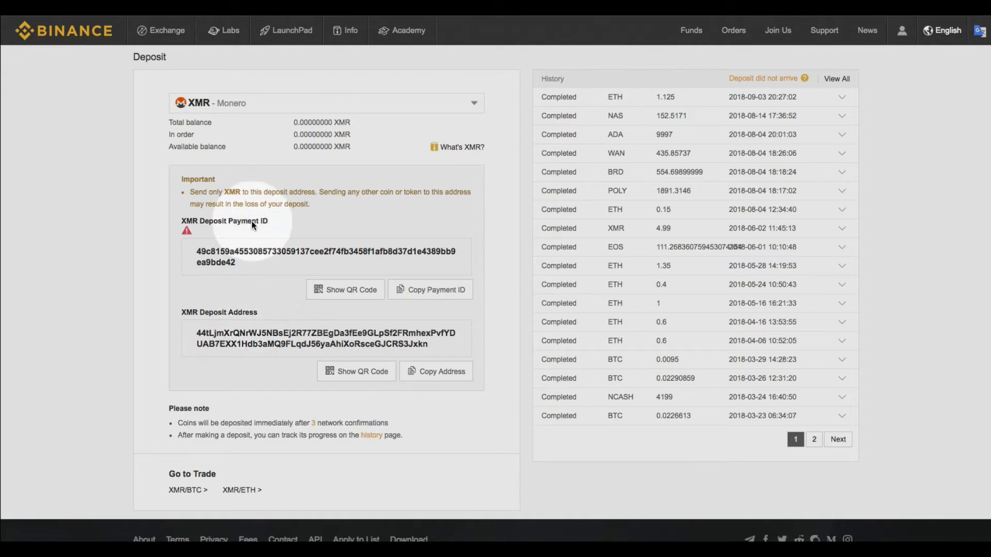
pyautogui.moveTo(196, 251); pyautogui.dragTo(247, 265)
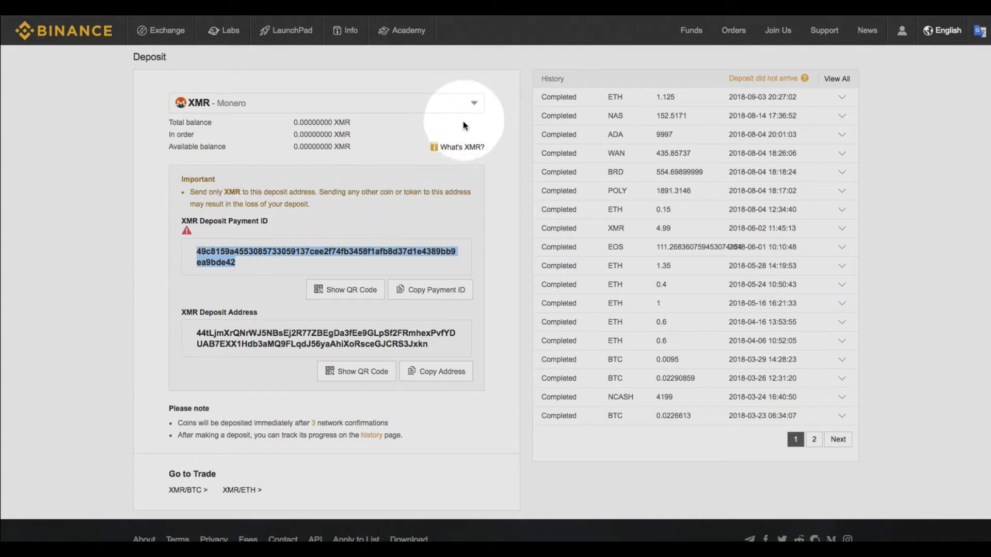
pyautogui.click(471, 104)
pyautogui.write('xmr')
pyautogui.moveTo(246, 129); pyautogui.dragTo(175, 131)
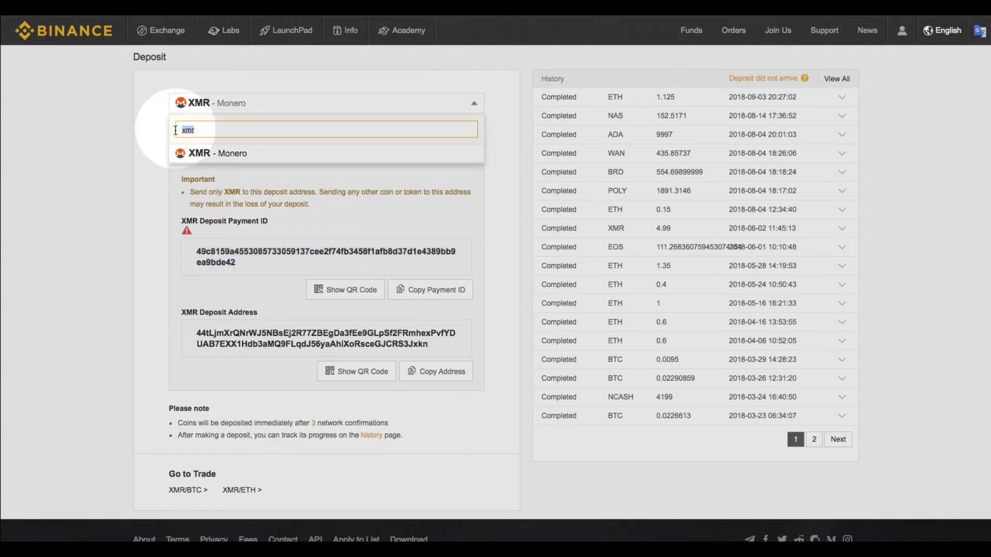
pyautogui.write('bnb')
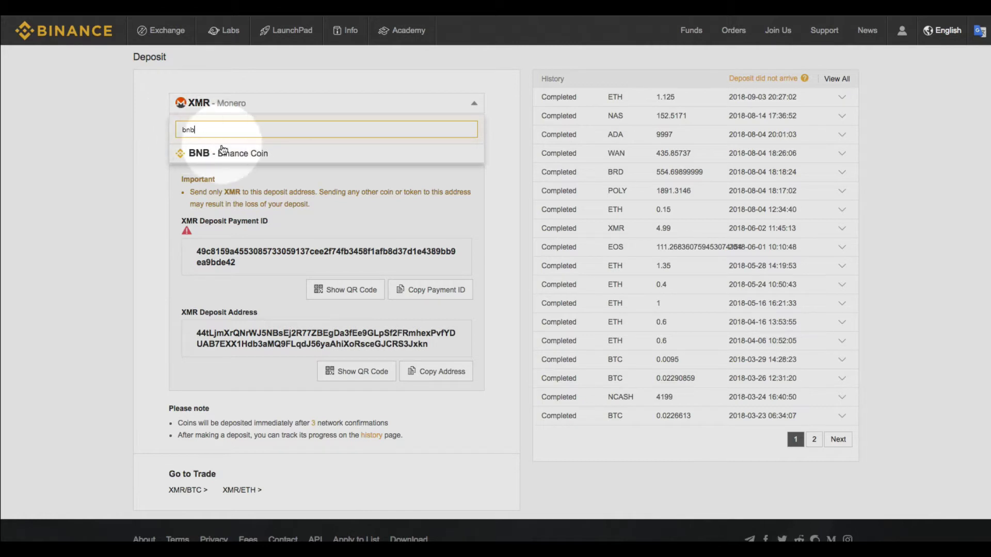
pyautogui.click(236, 154)
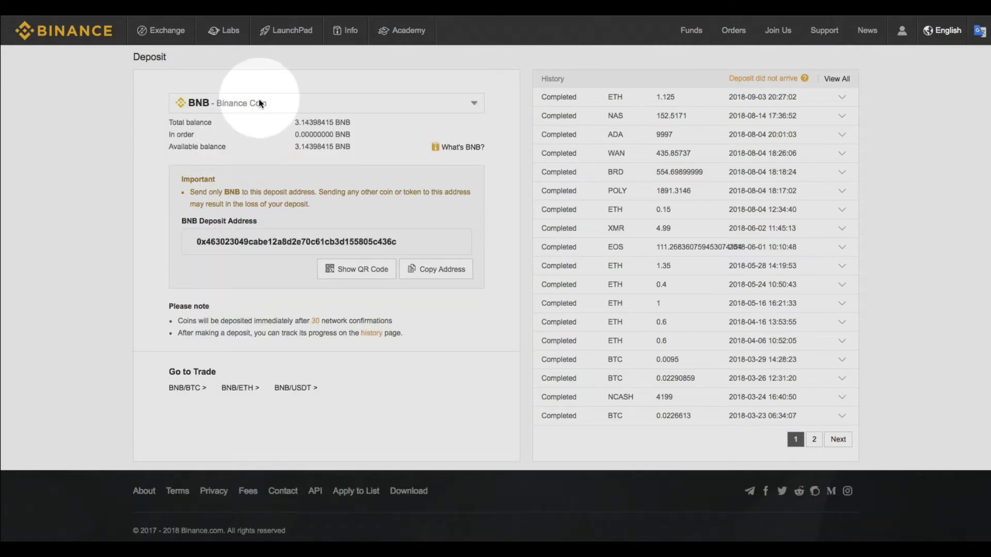
pyautogui.moveTo(691, 31)
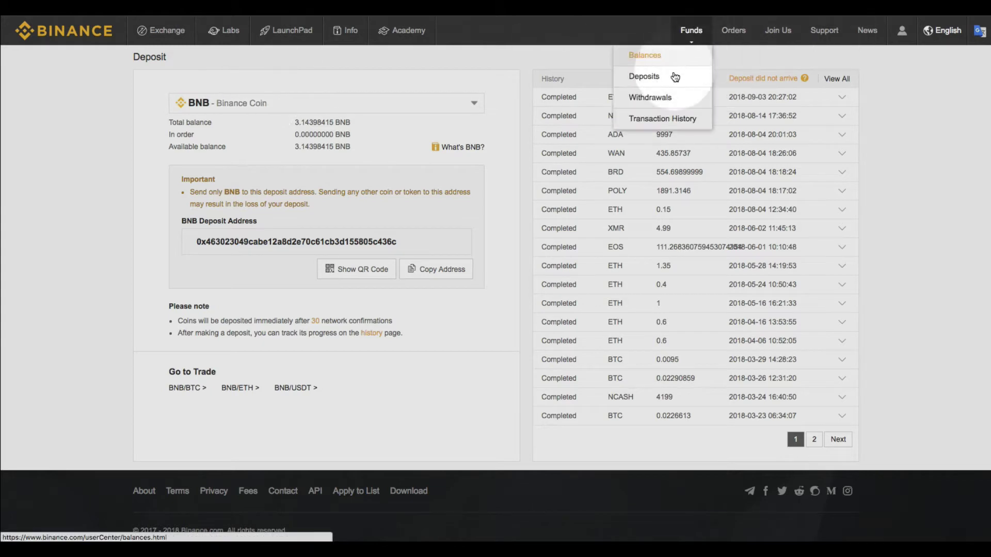
pyautogui.click(646, 98)
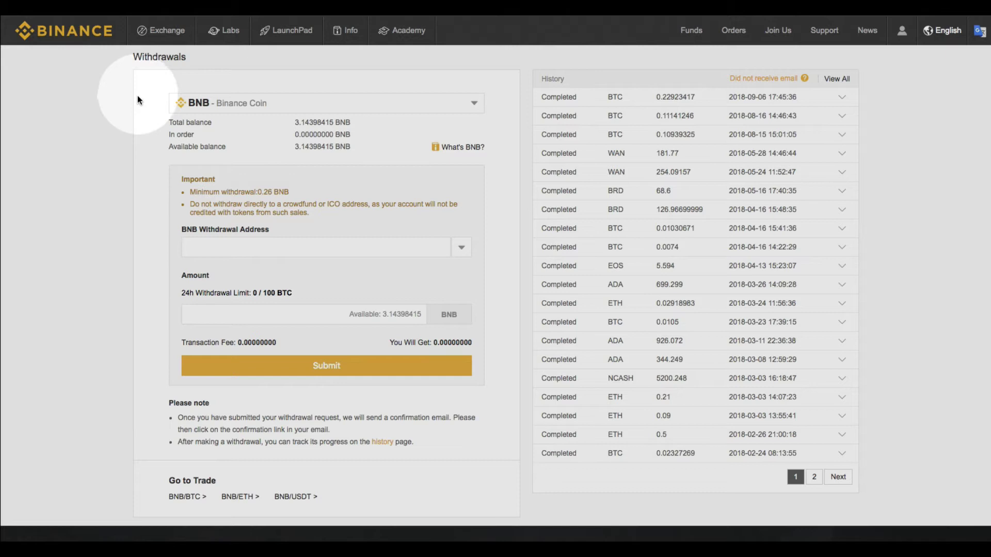
# - Select and copy the full MyEtherWallet account address
pyautogui.click(460, 248)
pyautogui.click(461, 248)
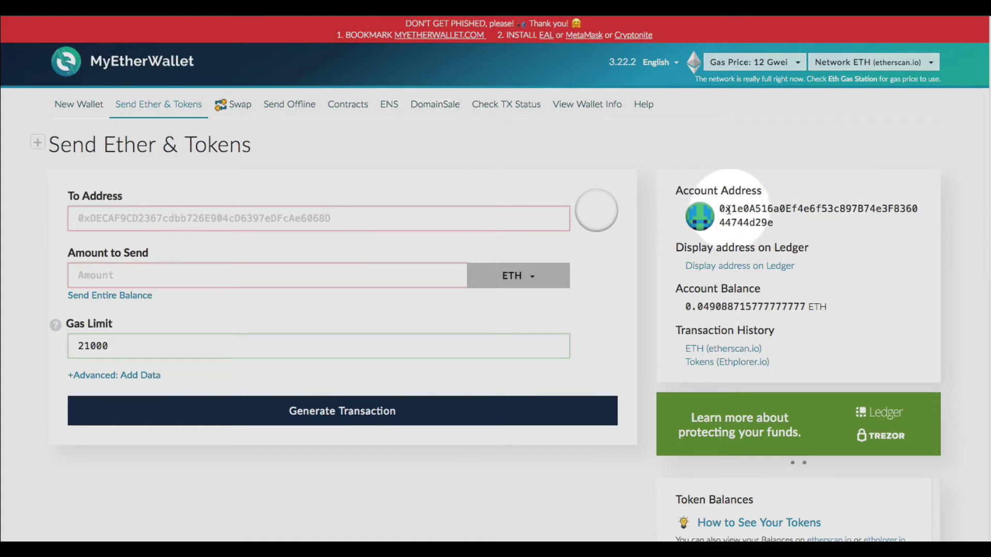
pyautogui.doubleClick(721, 210)
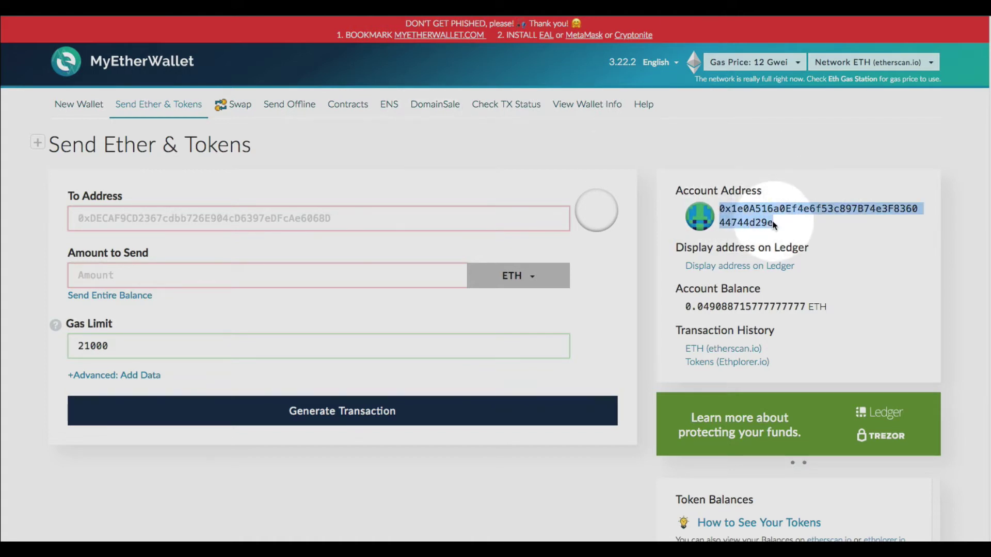
pyautogui.rightClick(751, 208)
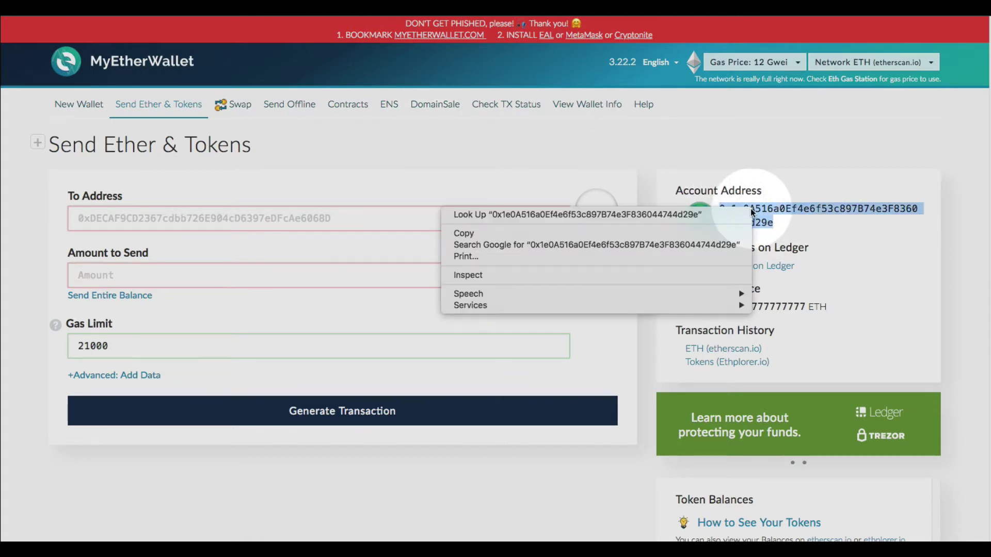
pyautogui.click(706, 232)
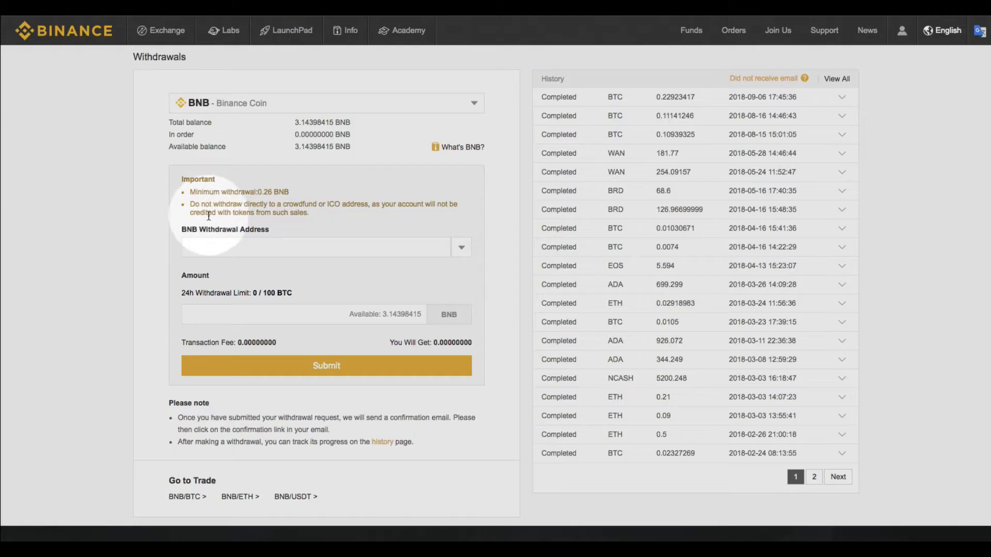
# - Paste the copied wallet address into Binance's BNB Withdrawal Address field
pyautogui.click(212, 248)
pyautogui.hotkey('ctrl', 'v')
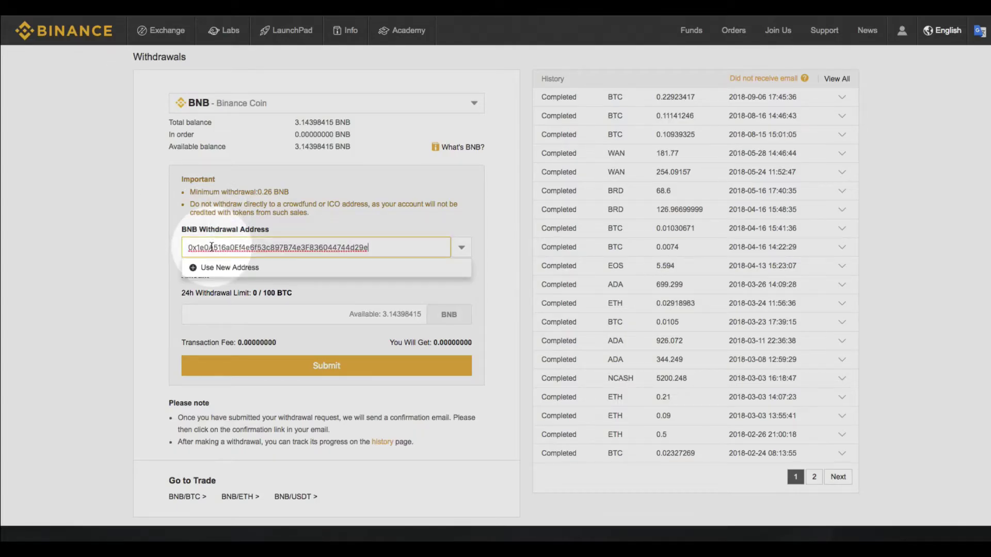
pyautogui.click(319, 225)
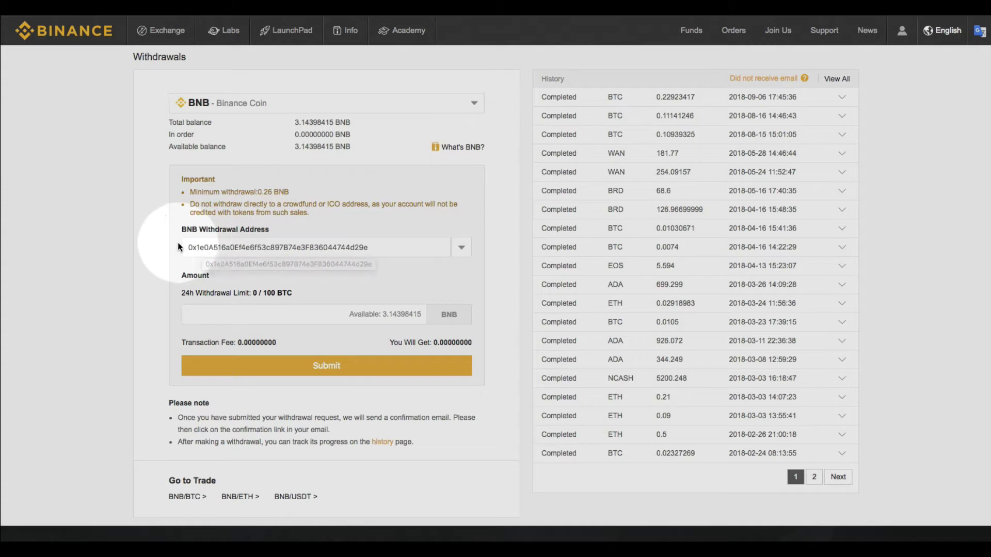
# - Verify the pasted address's start and end against the wallet address
pyautogui.moveTo(182, 247); pyautogui.dragTo(202, 248)
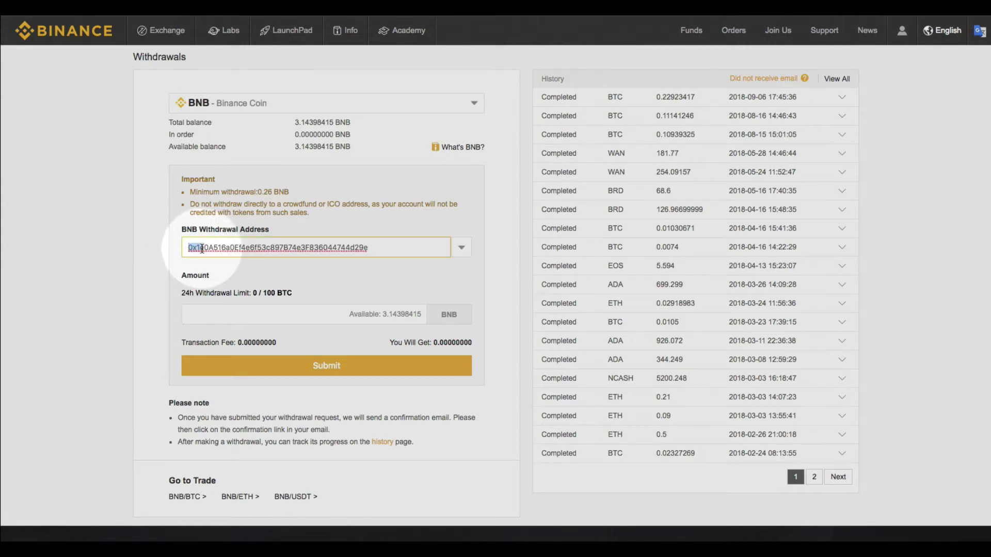
pyautogui.click(350, 249)
pyautogui.moveTo(350, 248); pyautogui.dragTo(380, 247)
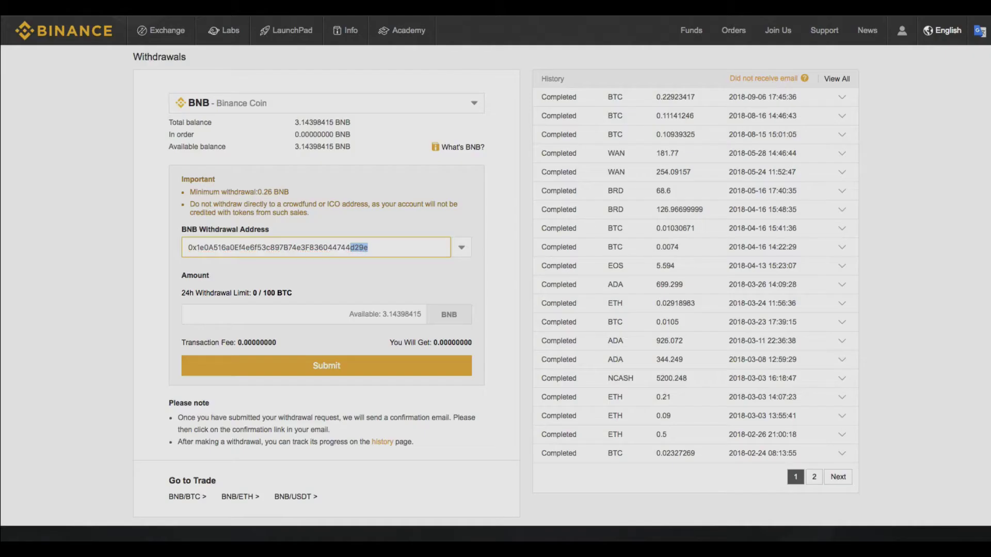
pyautogui.click(362, 247)
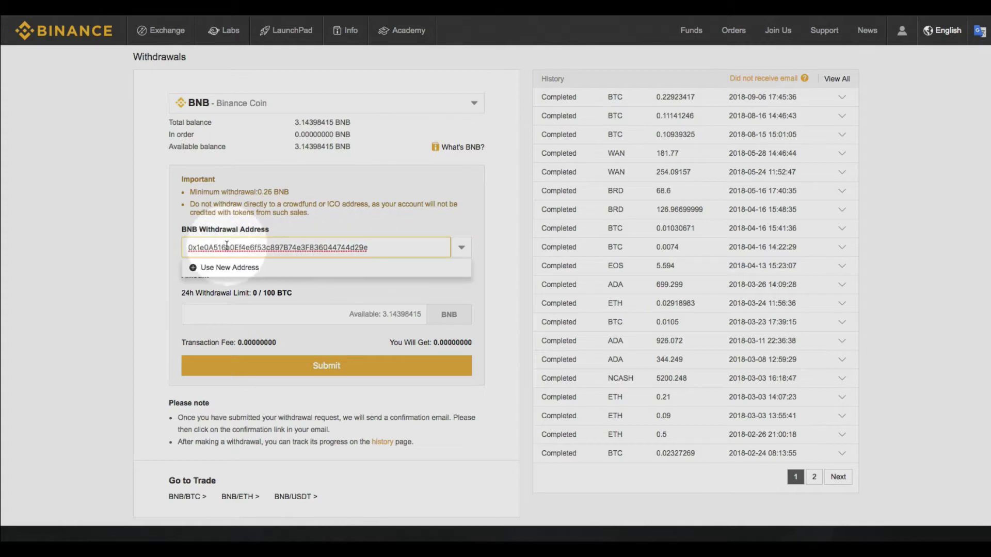
pyautogui.moveTo(369, 248); pyautogui.dragTo(194, 248)
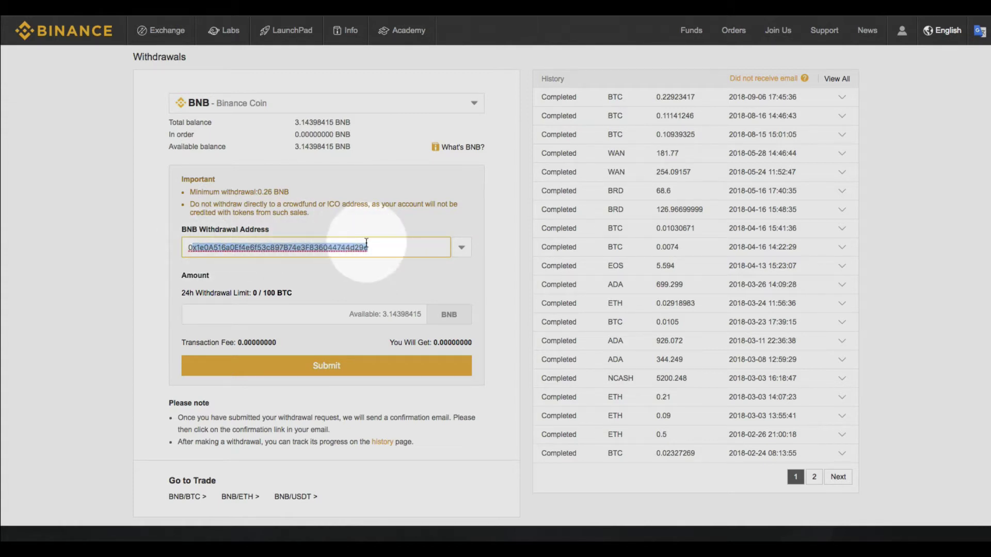
pyautogui.click(398, 248)
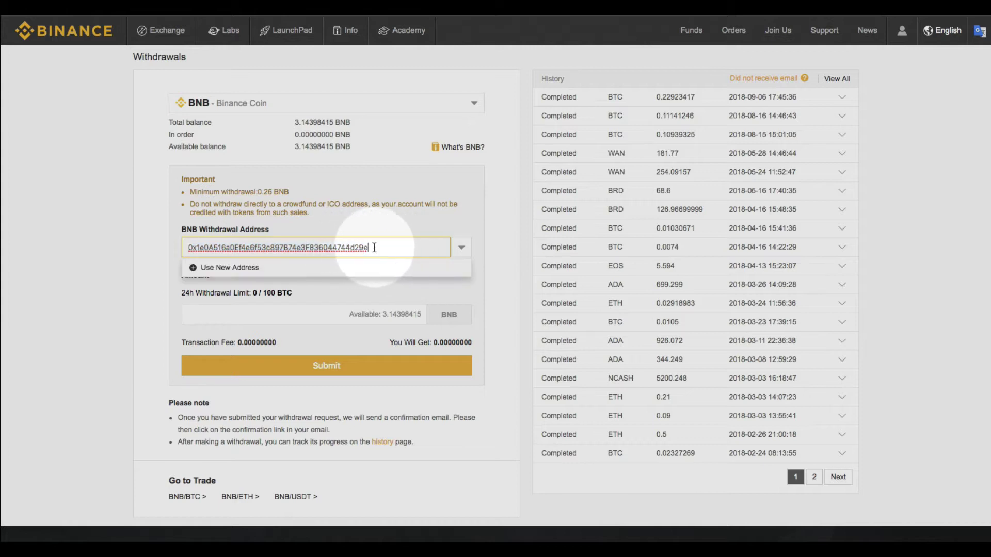
# - Withdraw the full 3.14398415 BNB, checking the 0.13 fee and 3.01398415 received, and submit
pyautogui.click(370, 223)
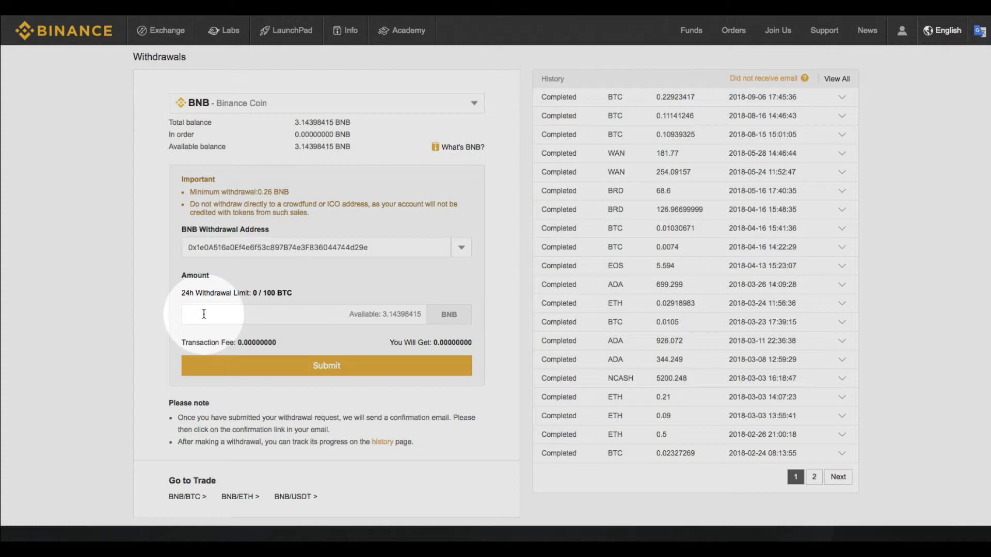
pyautogui.click(405, 315)
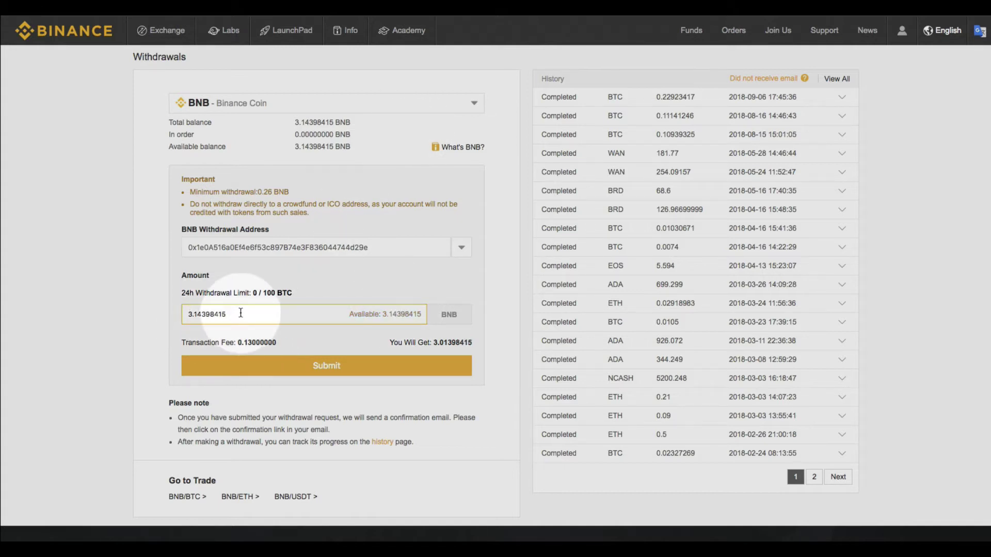
pyautogui.moveTo(238, 343)
pyautogui.mouseDown()
pyautogui.moveTo(270, 342)
pyautogui.moveTo(240, 342)
pyautogui.moveTo(251, 342)
pyautogui.mouseUp()
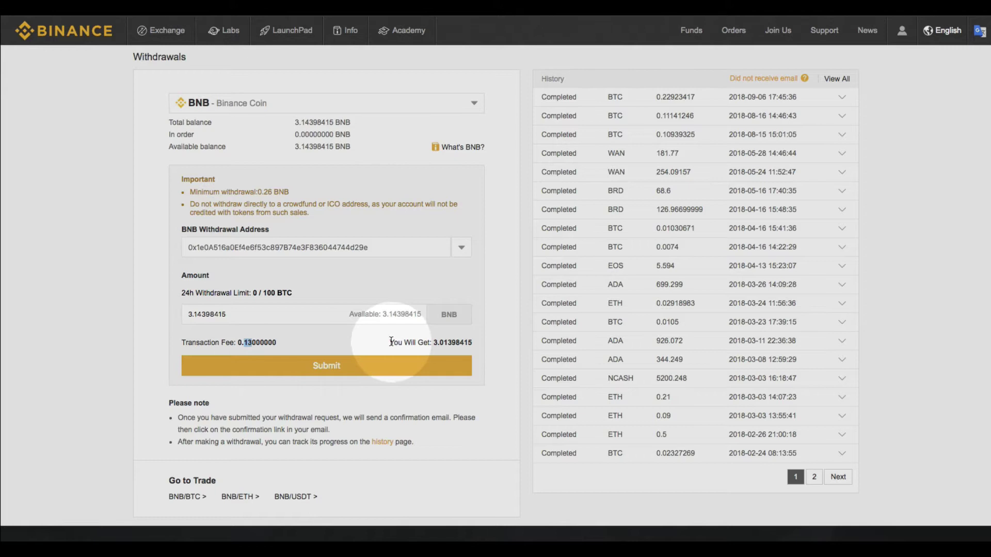
pyautogui.click(435, 343)
pyautogui.moveTo(435, 343)
pyautogui.mouseDown()
pyautogui.moveTo(472, 344)
pyautogui.moveTo(435, 343)
pyautogui.mouseUp()
pyautogui.tripleClick(471, 344)
pyautogui.click(339, 334)
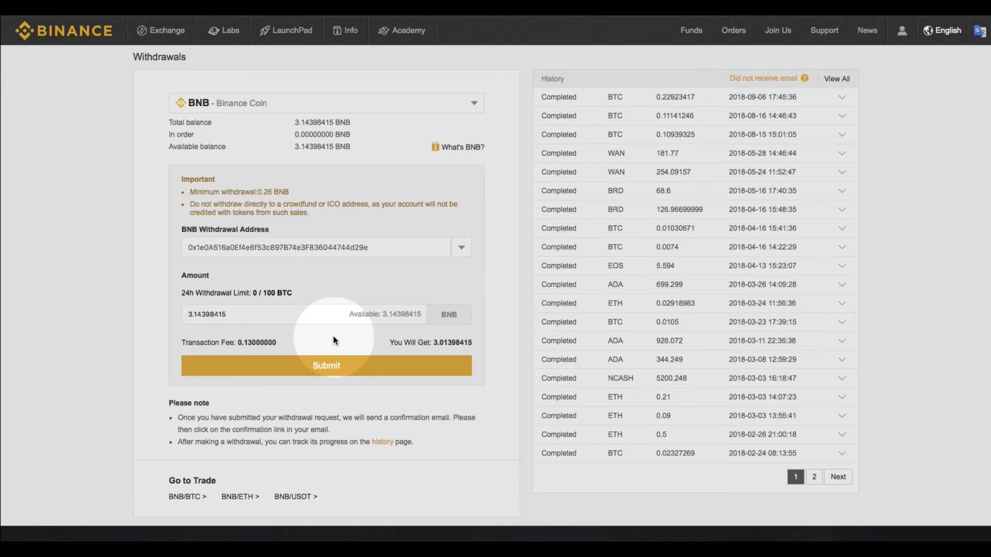
pyautogui.click(329, 366)
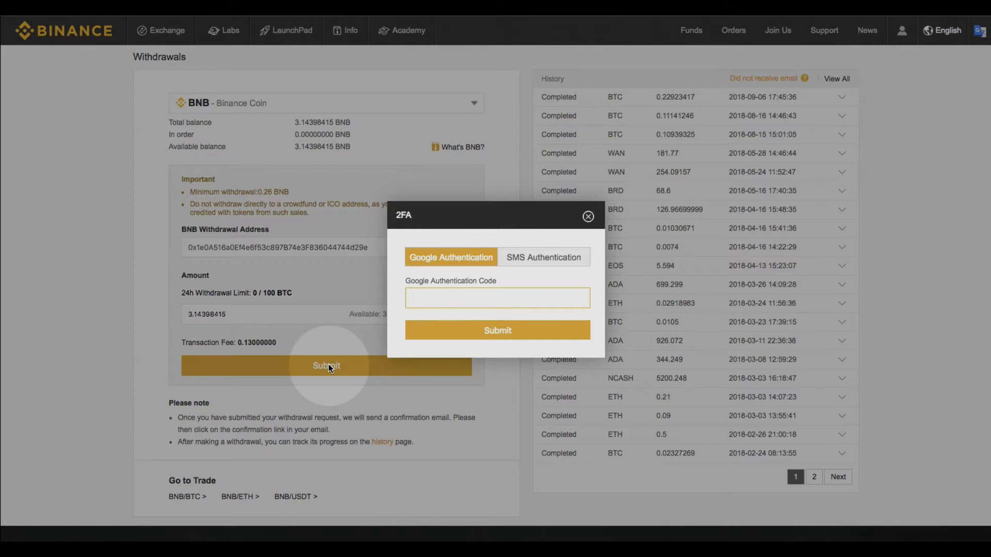
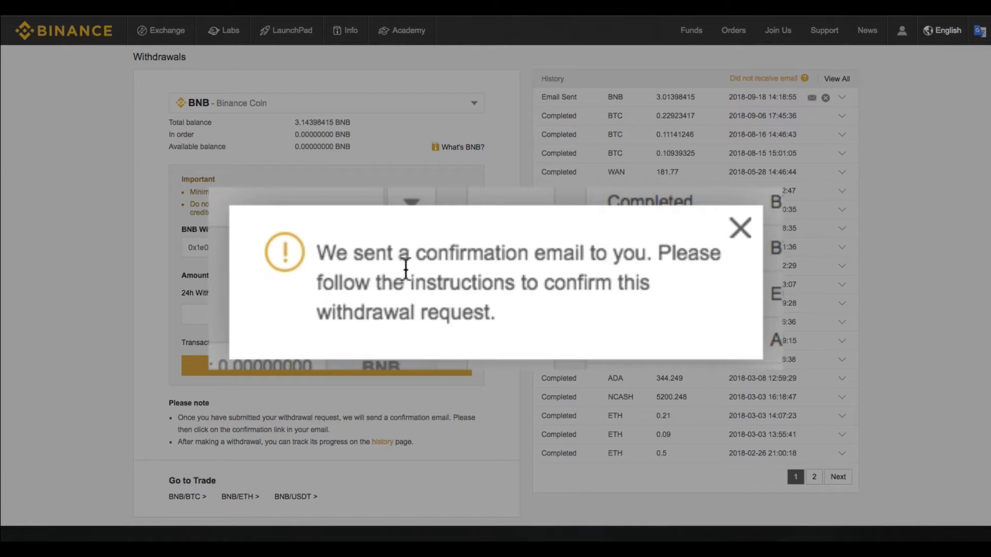
# - Enter the Google Authenticator code and dismiss the confirmation-email notice
pyautogui.click(740, 230)
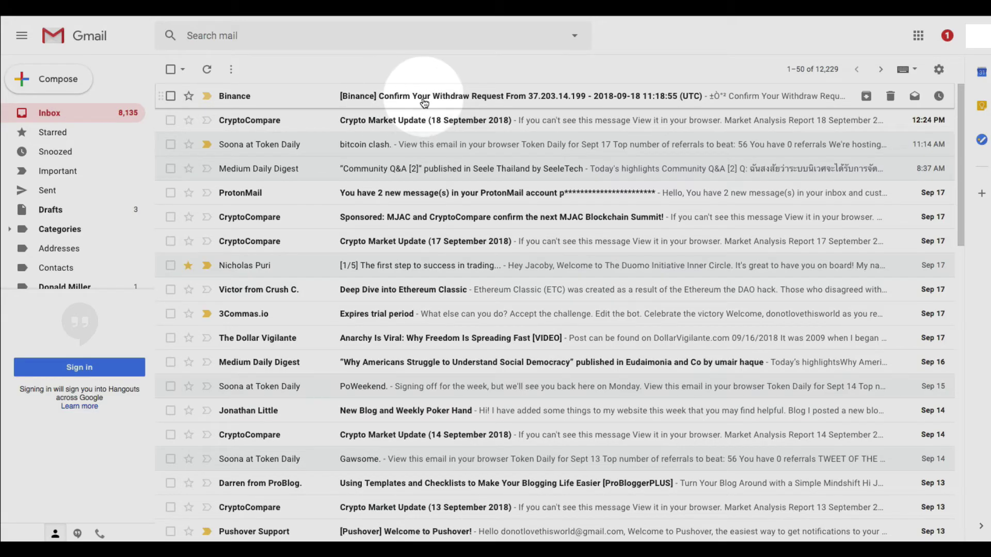
# - Open Binance's 'Confirm Your Withdraw Request' email in Gmail and confirm the withdrawal
pyautogui.click(424, 103)
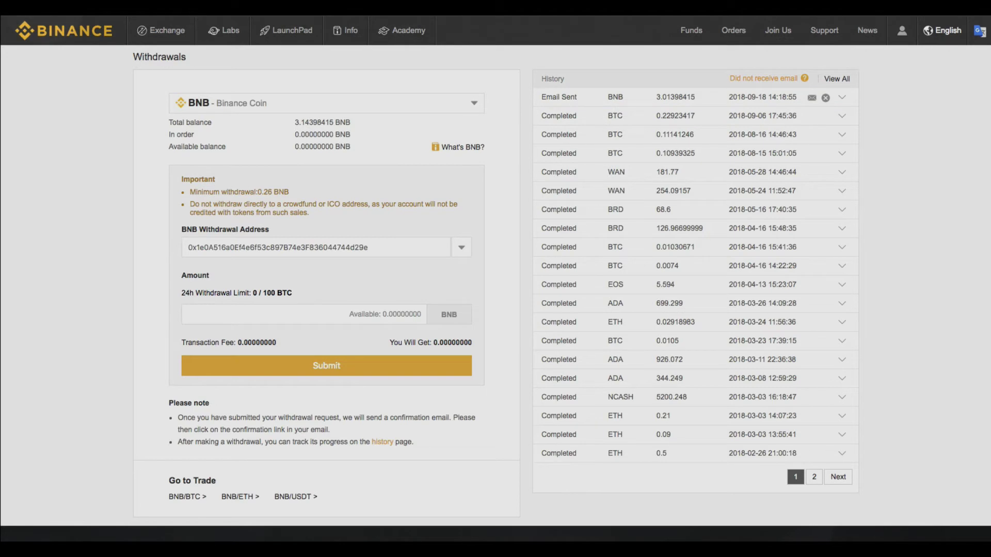
# - Refresh withdrawals and expand the Processing 3.01398415 BNB entry to show its address and Txid
pyautogui.click(45, 9)
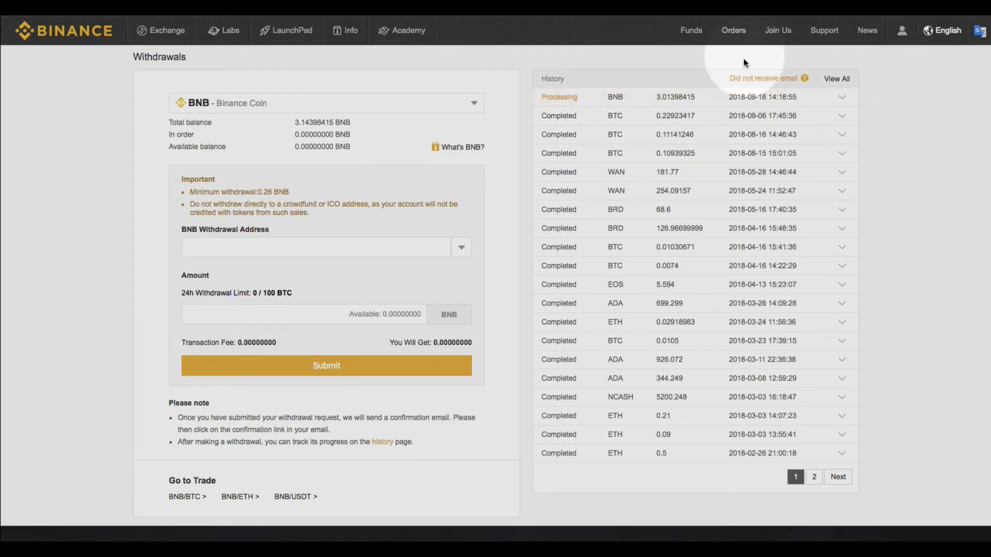
pyautogui.moveTo(692, 30)
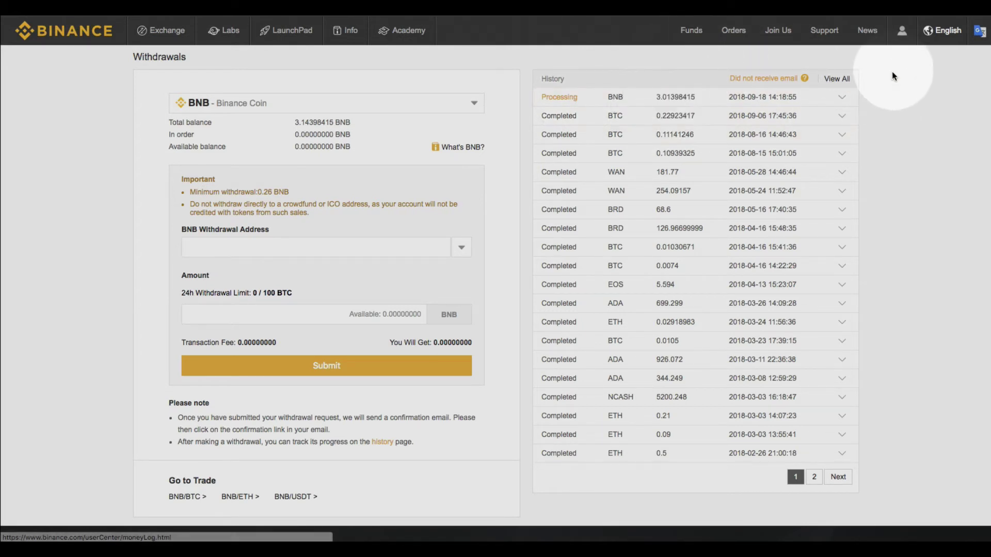
pyautogui.click(843, 98)
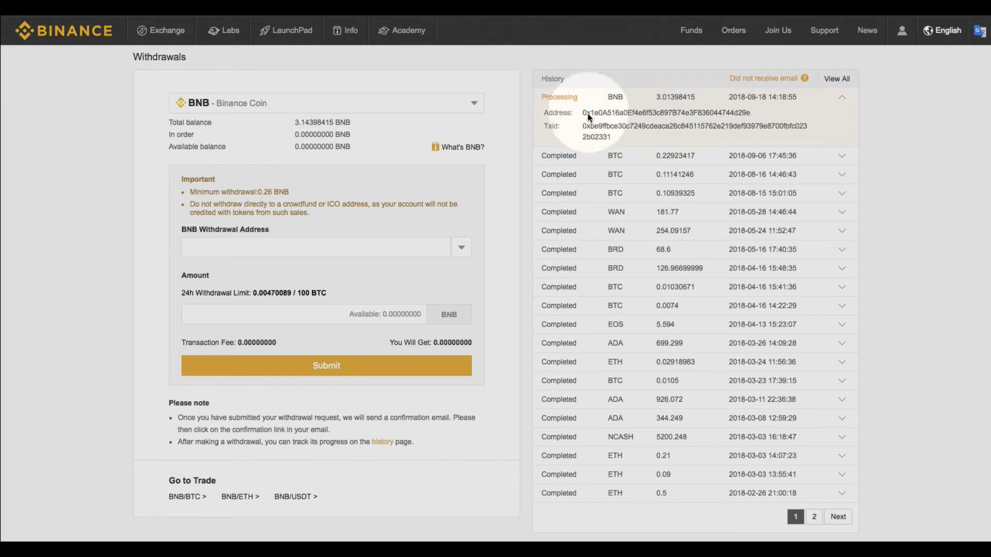
# - View the withdrawal's Txid on Etherscan, noting the pending 3.01398415 BNB transfer
pyautogui.click(617, 133)
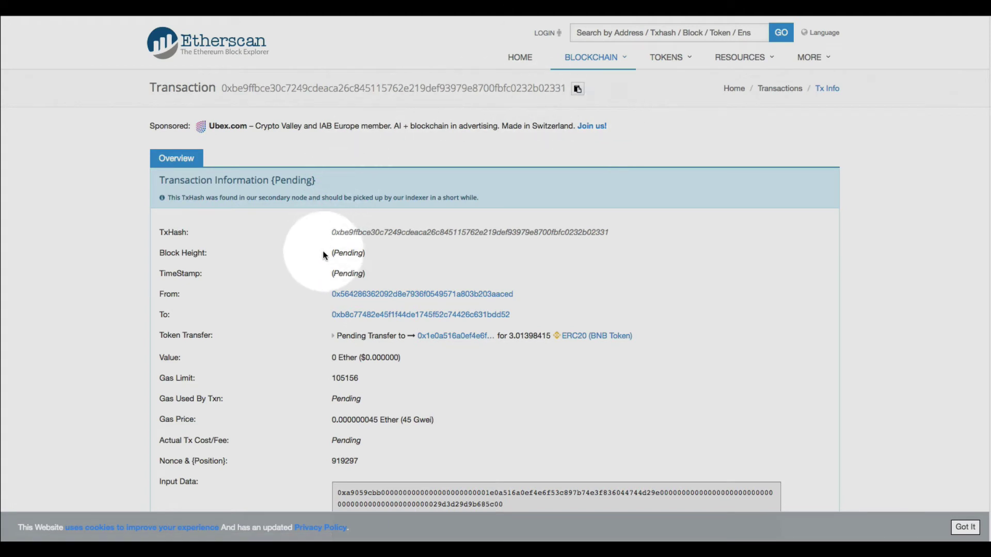
pyautogui.moveTo(331, 273); pyautogui.dragTo(370, 273)
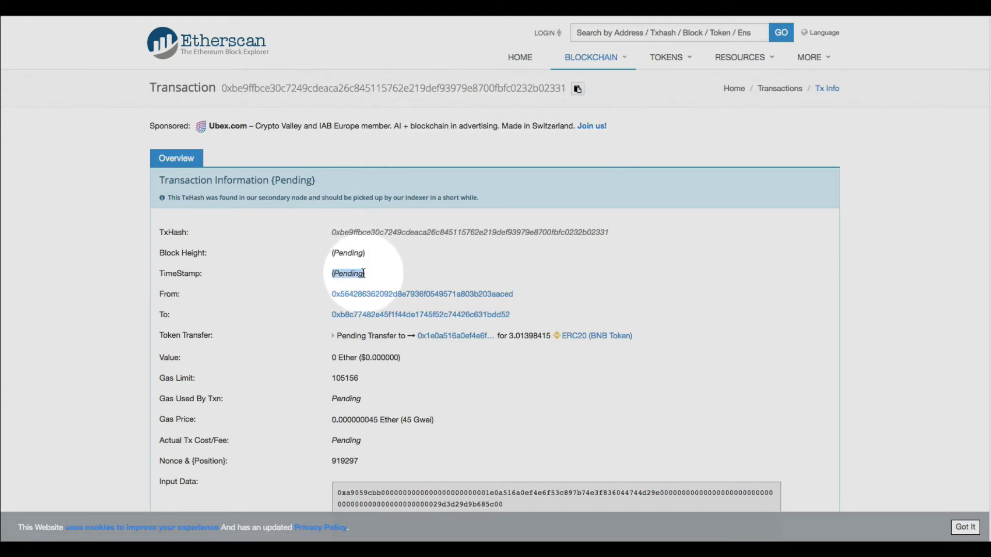
pyautogui.click(371, 247)
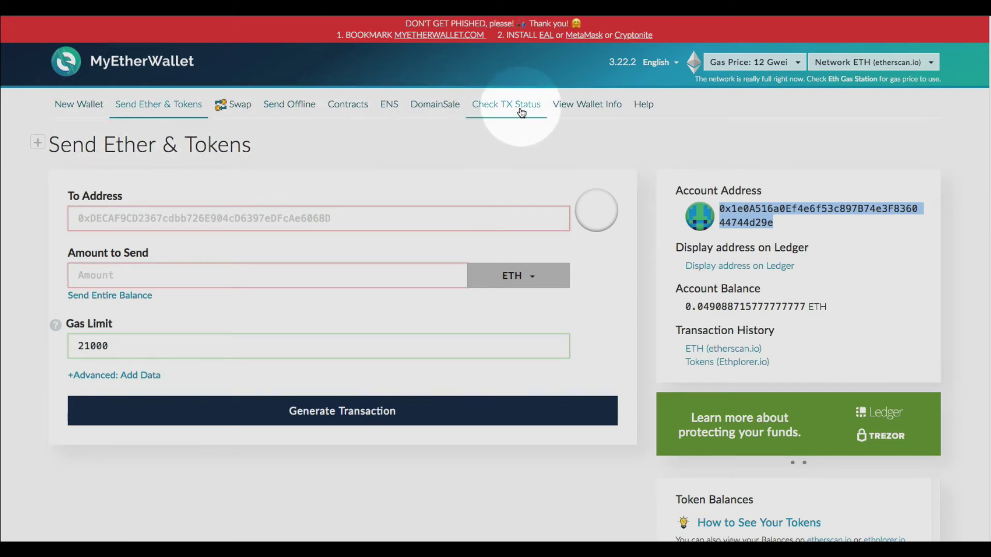
# - Unlock the Ledger wallet's first address through View Wallet Info
pyautogui.click(580, 108)
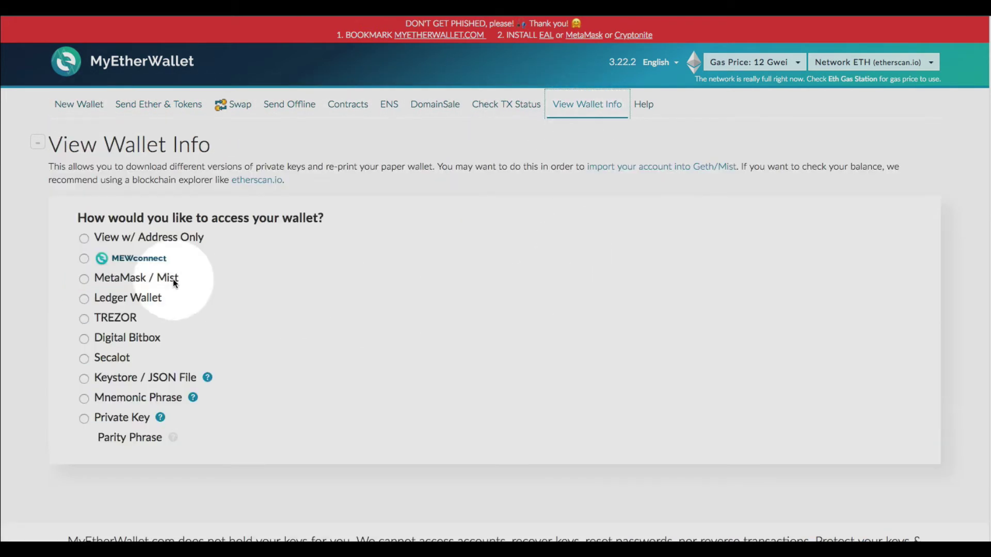
pyautogui.click(84, 299)
pyautogui.click(444, 345)
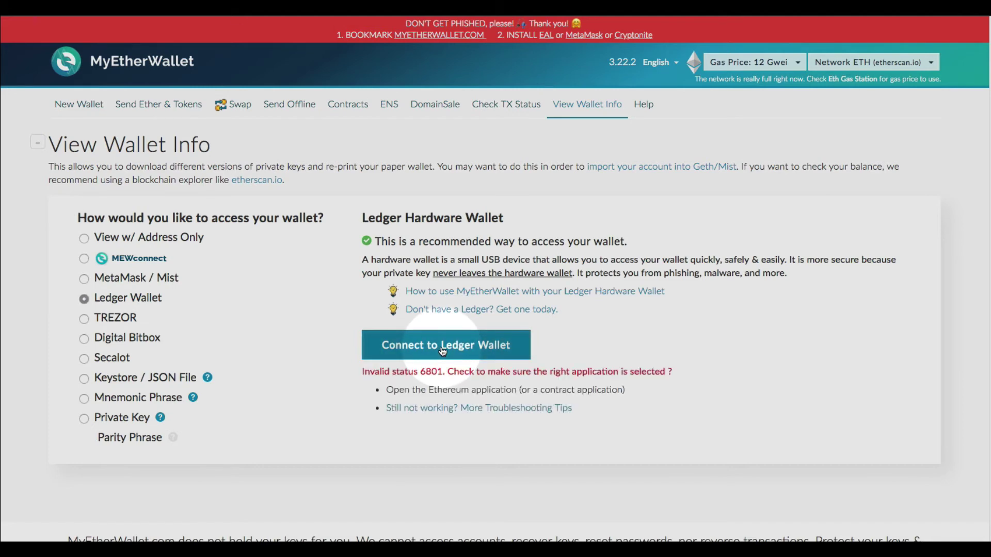
pyautogui.click(270, 421)
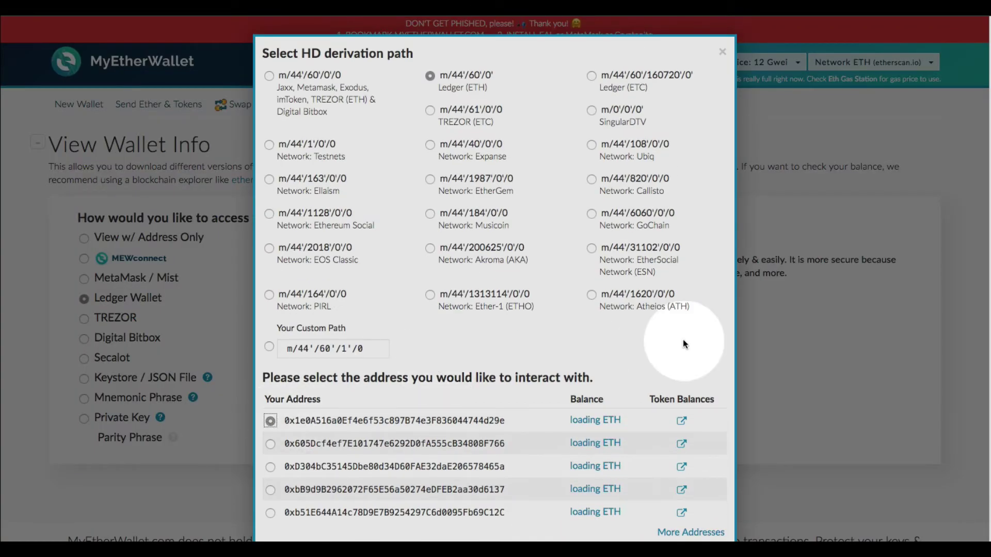
pyautogui.scroll(-2, 683, 339)
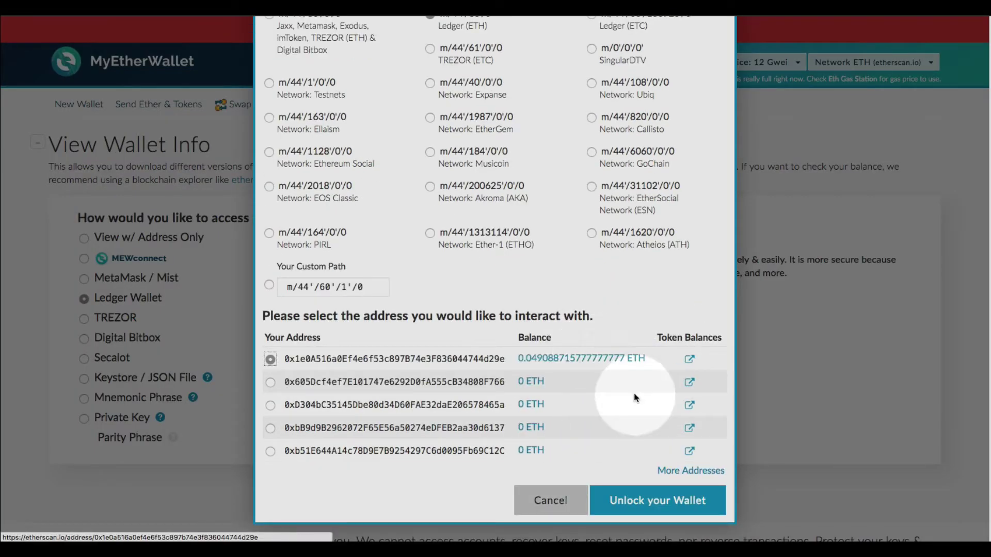
pyautogui.click(652, 500)
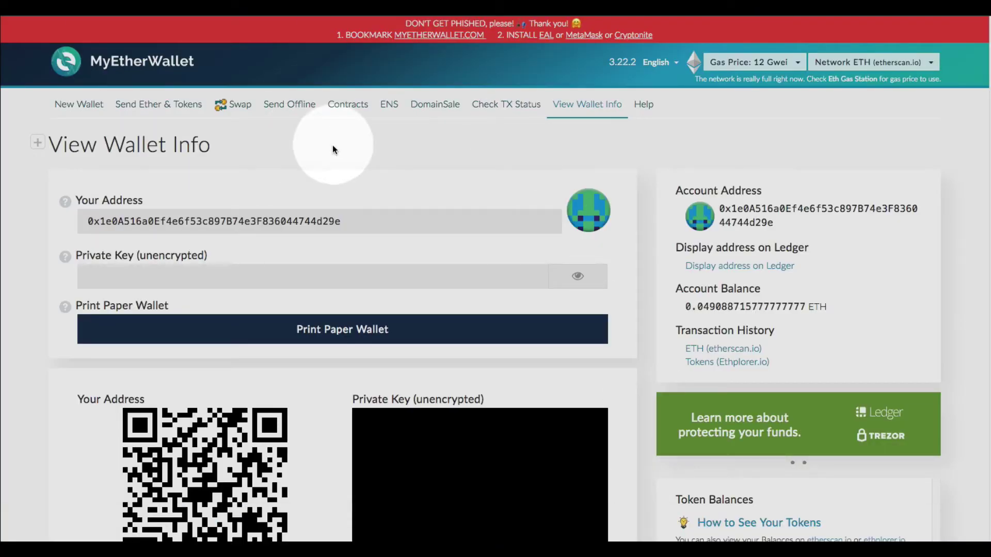
# - Open the Add Custom Token form, then a new browser tab
pyautogui.scroll(-5, 956, 177)
pyautogui.click(787, 272)
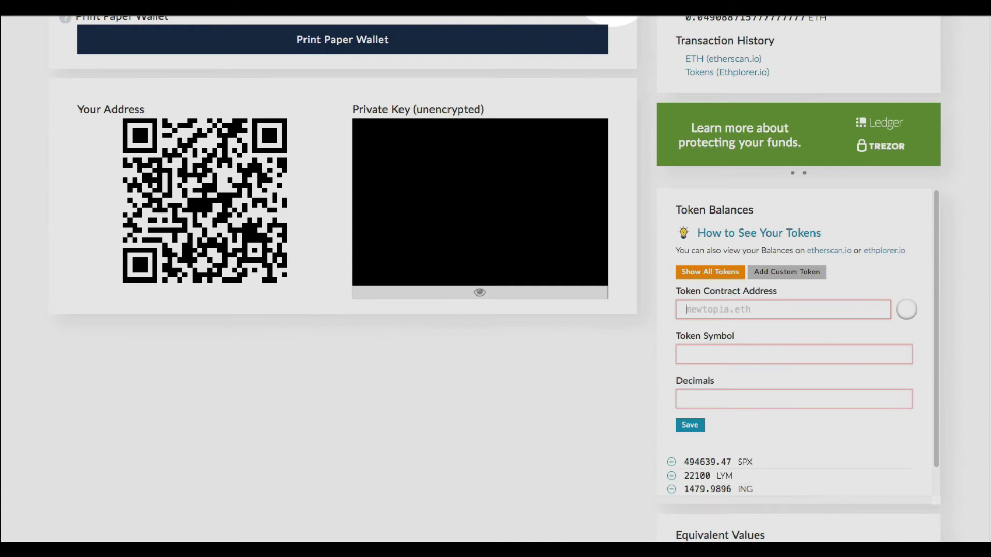
pyautogui.click(613, 13)
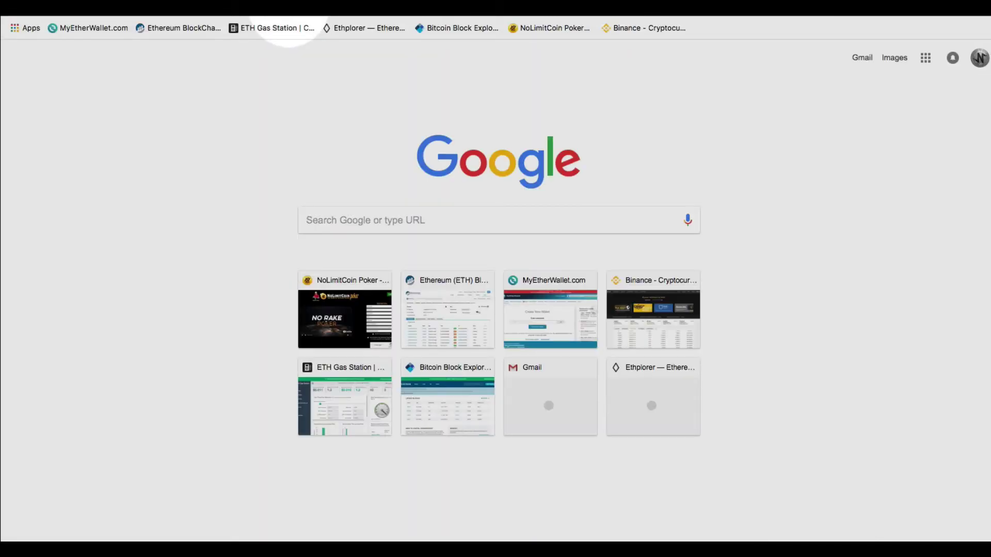
# - Search 'bnb contract add' and select the BNB contract address on Etherscan's Token Tracker
pyautogui.write('bnb')
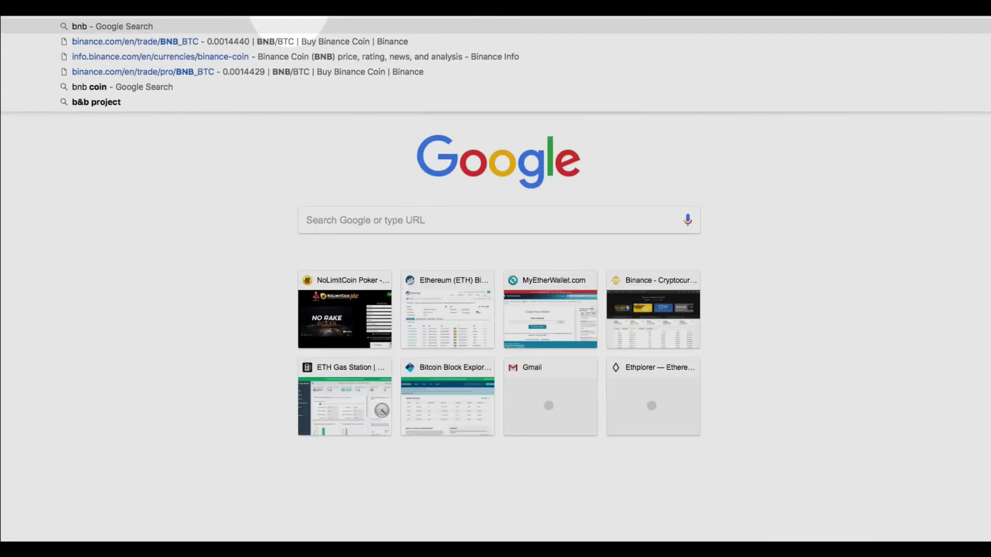
pyautogui.write(' contract address')
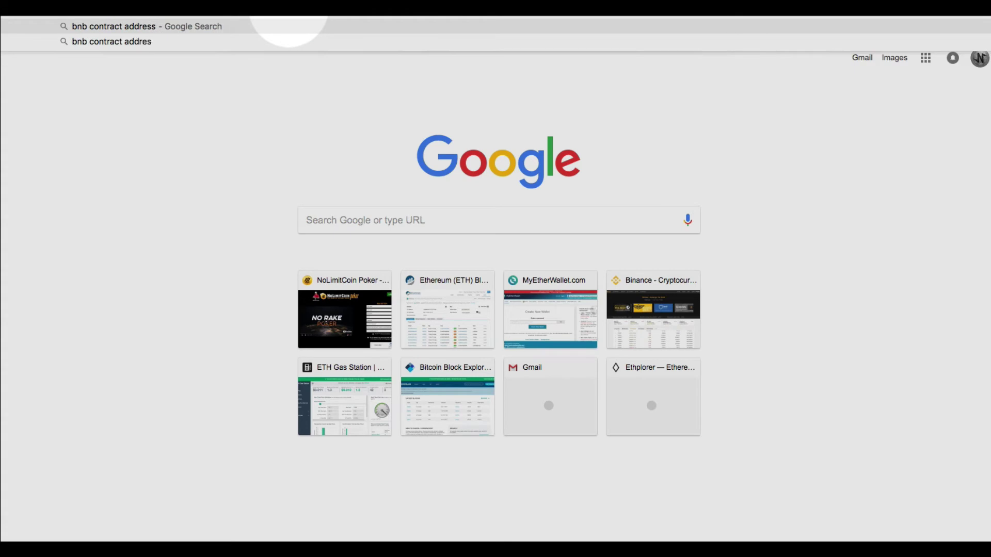
pyautogui.press('Return')
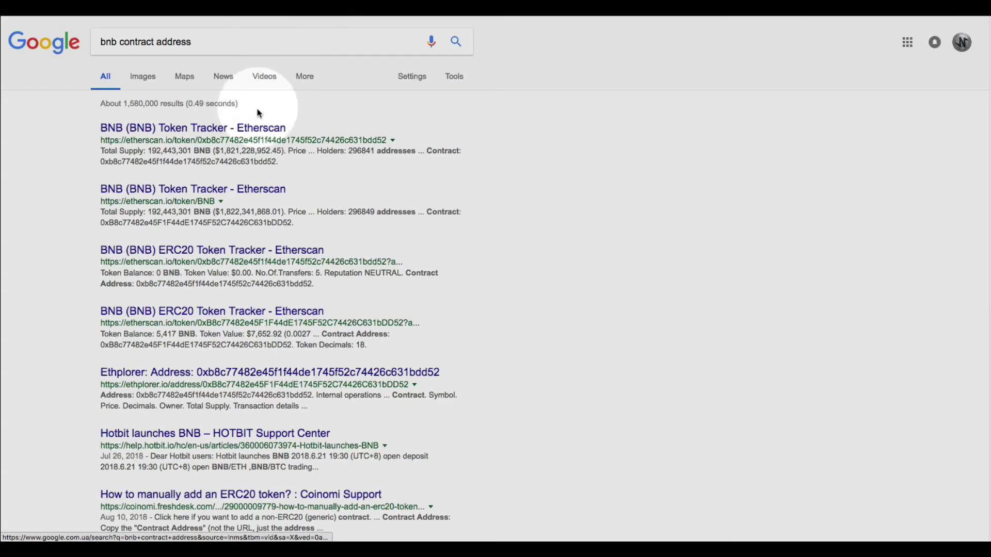
pyautogui.click(253, 129)
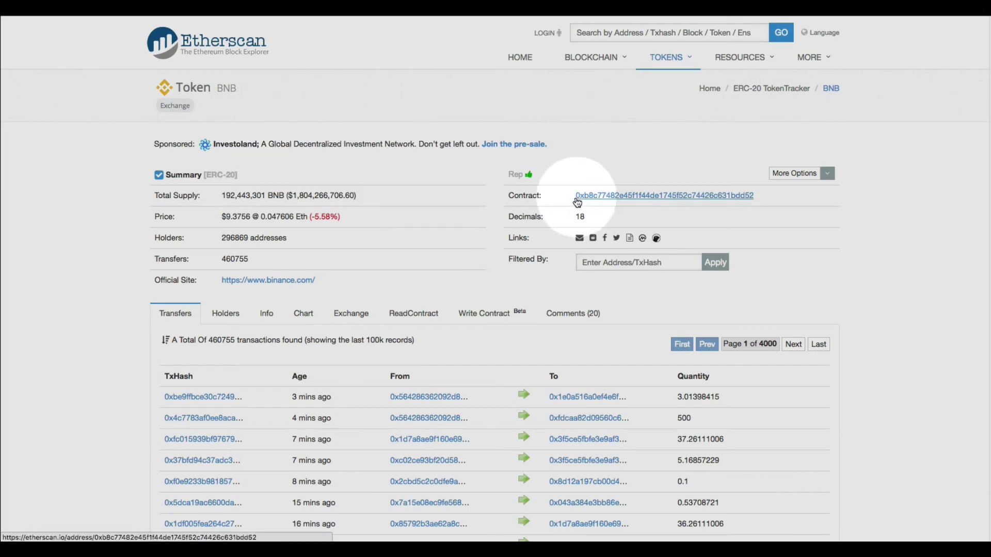
pyautogui.moveTo(577, 195); pyautogui.dragTo(769, 196)
pyautogui.hotkey('ctrl', 'c')
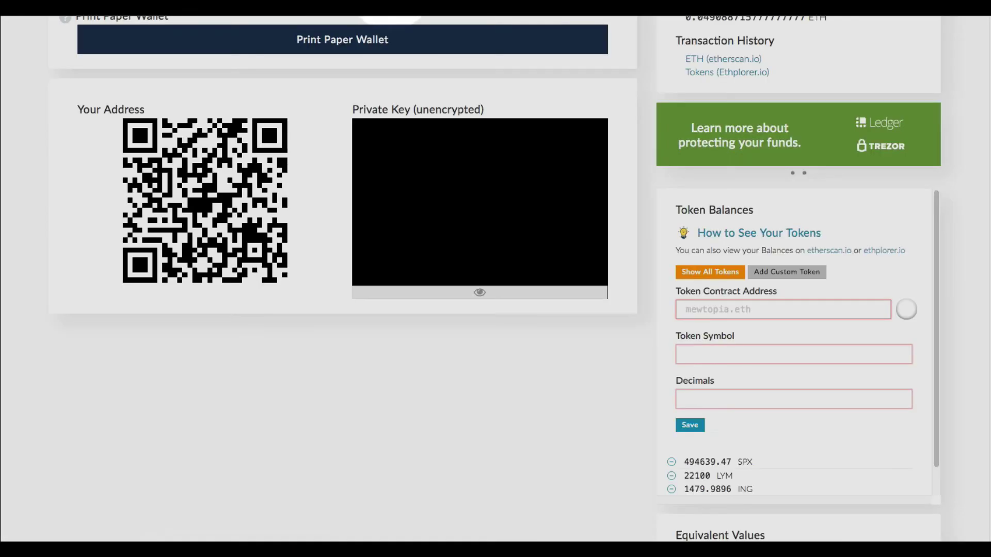
# - Add a custom BNB token with the pasted contract address, symbol BNB and 7 decimals
pyautogui.click(718, 309)
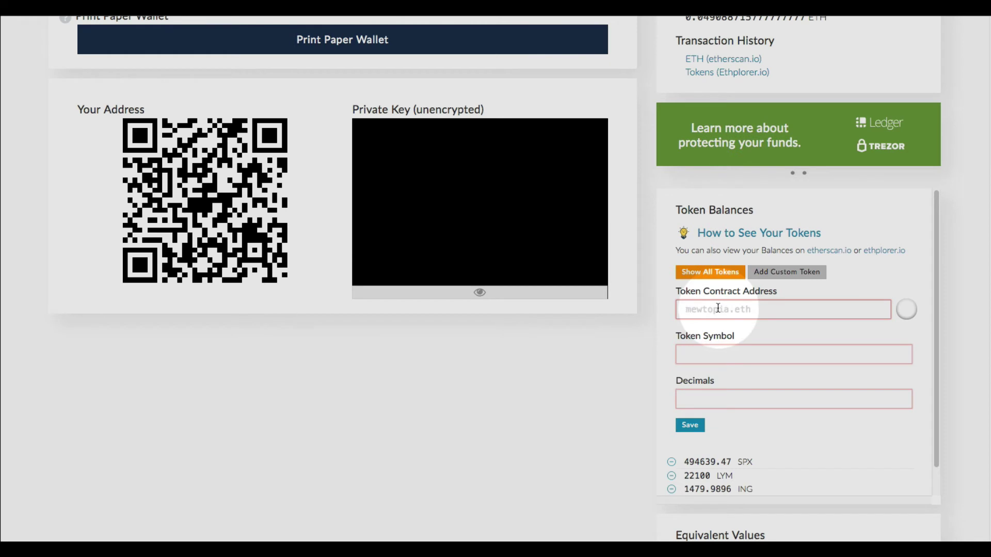
pyautogui.hotkey('ctrl', 'v')
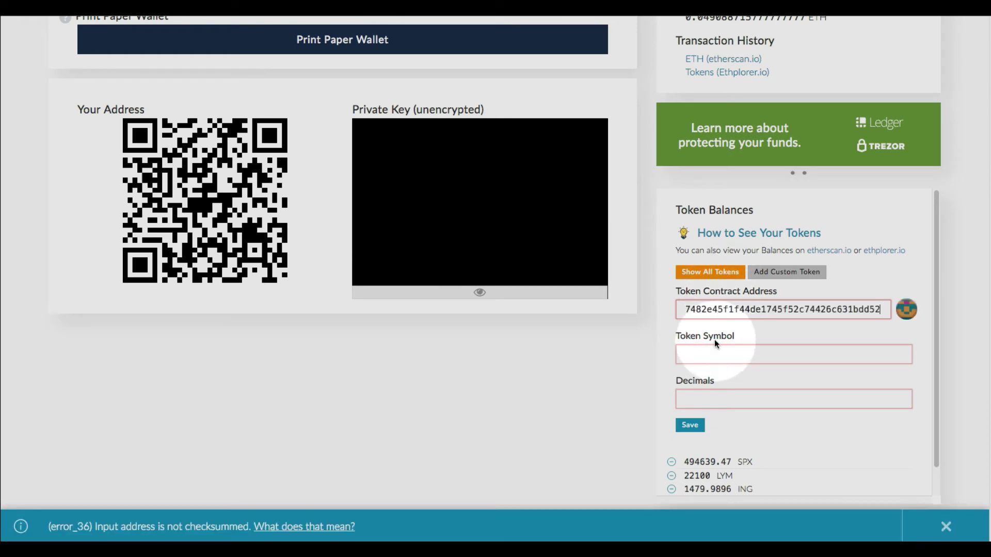
pyautogui.click(712, 353)
pyautogui.write('BNB')
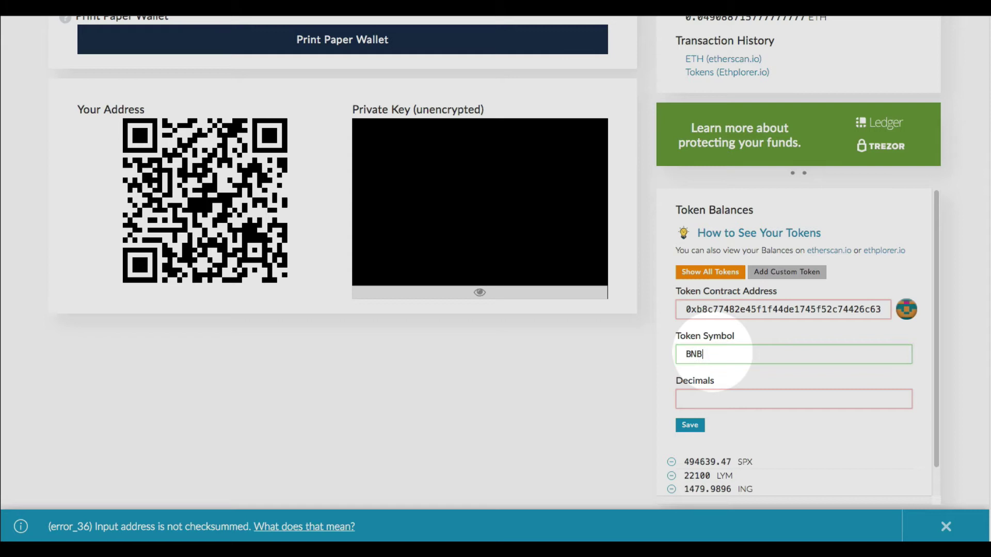
pyautogui.click(719, 396)
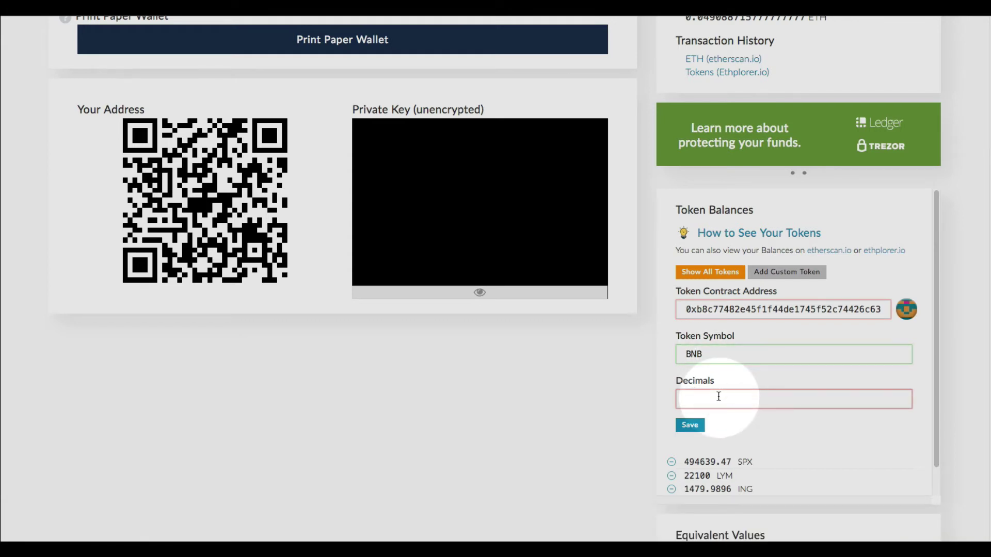
pyautogui.write('7')
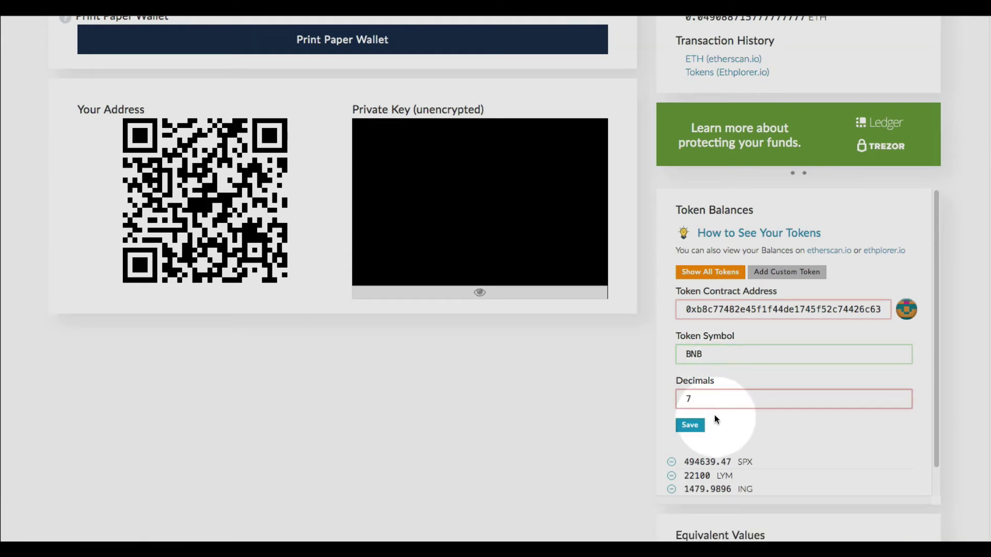
pyautogui.click(690, 426)
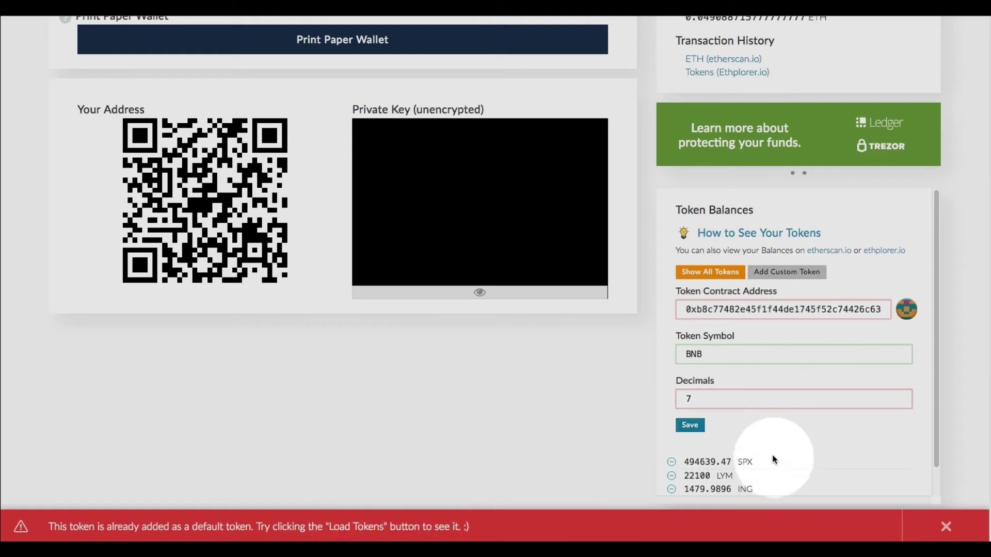
# - Load the BNB token balance in Token Balances, showing 3.01398415 BNB
pyautogui.scroll(-1, 779, 429)
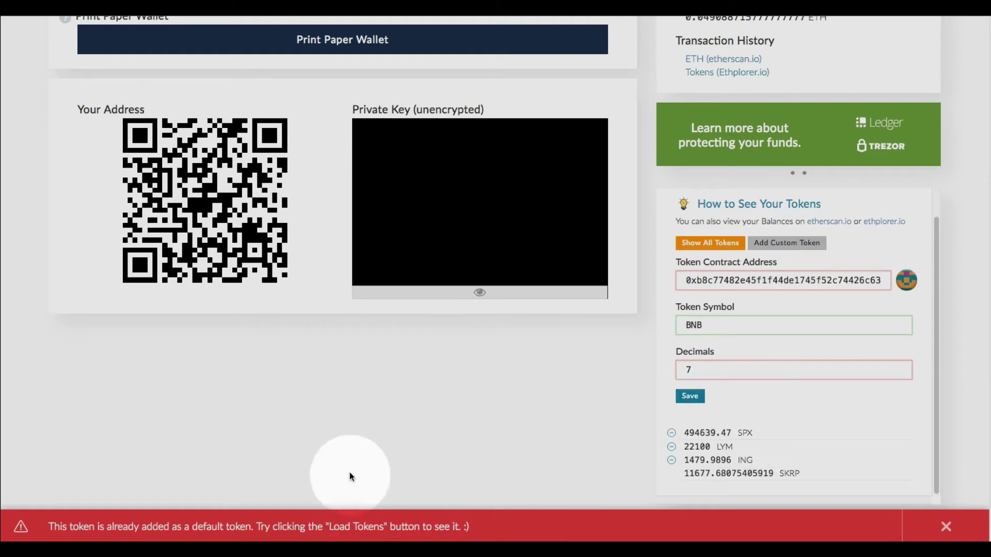
pyautogui.scroll(1, 807, 426)
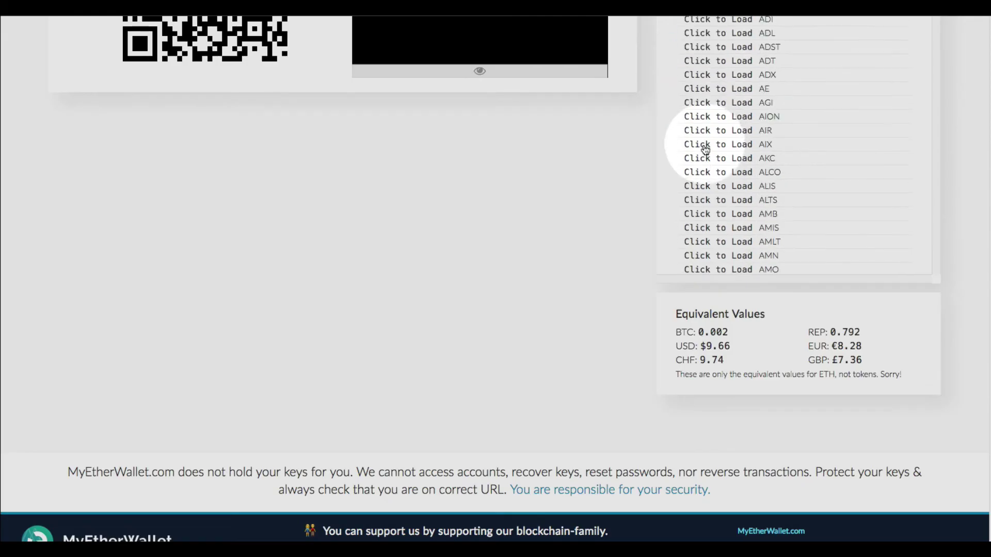
pyautogui.scroll(-10, 704, 149)
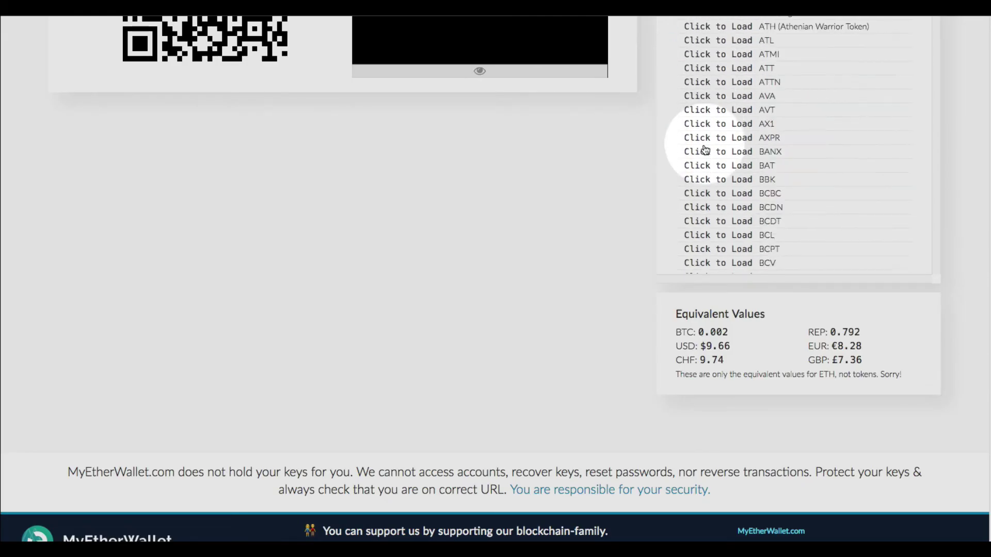
pyautogui.scroll(-10, 705, 149)
pyautogui.click(702, 250)
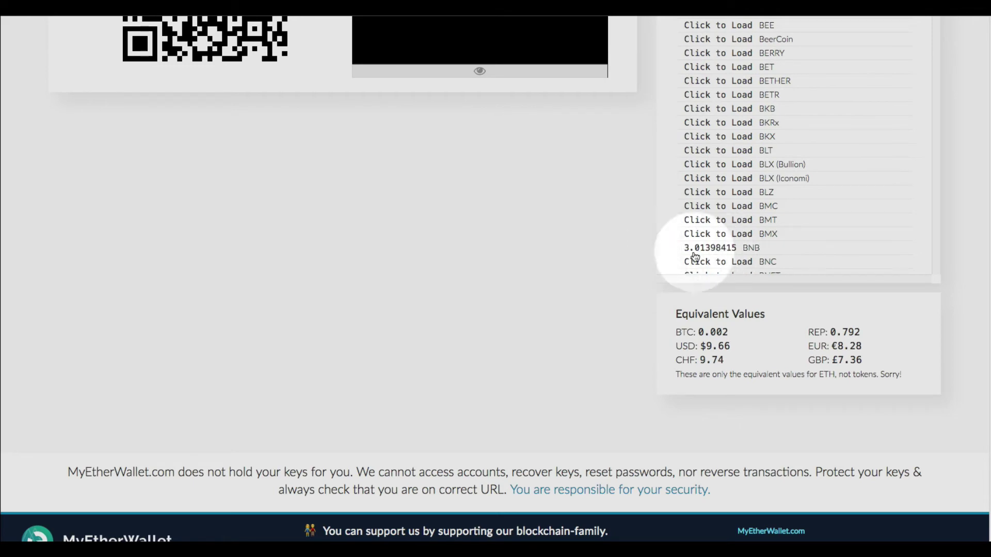
pyautogui.moveTo(977, 277); pyautogui.dragTo(977, 80)
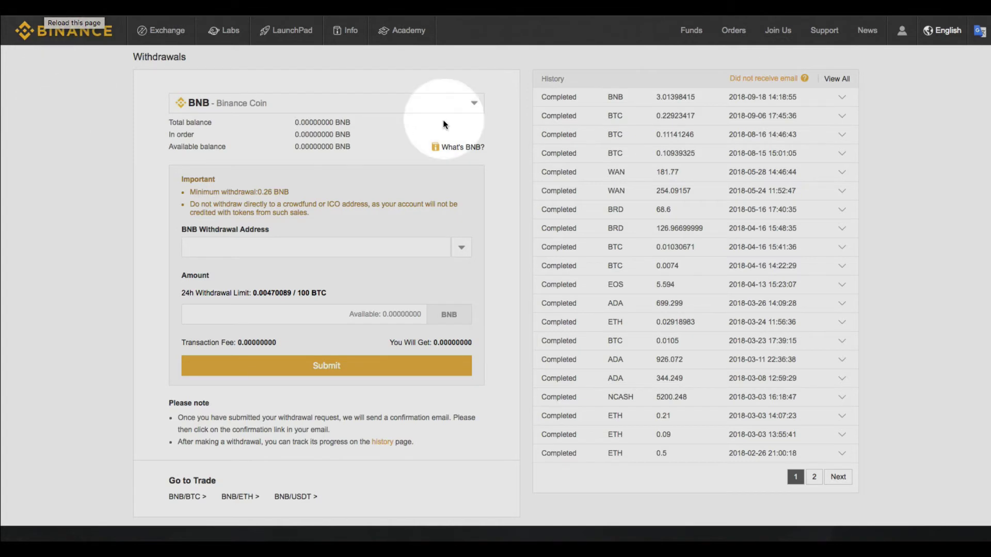
# - Expand the latest BNB withdrawal row to show its address and transaction ID
pyautogui.click(842, 97)
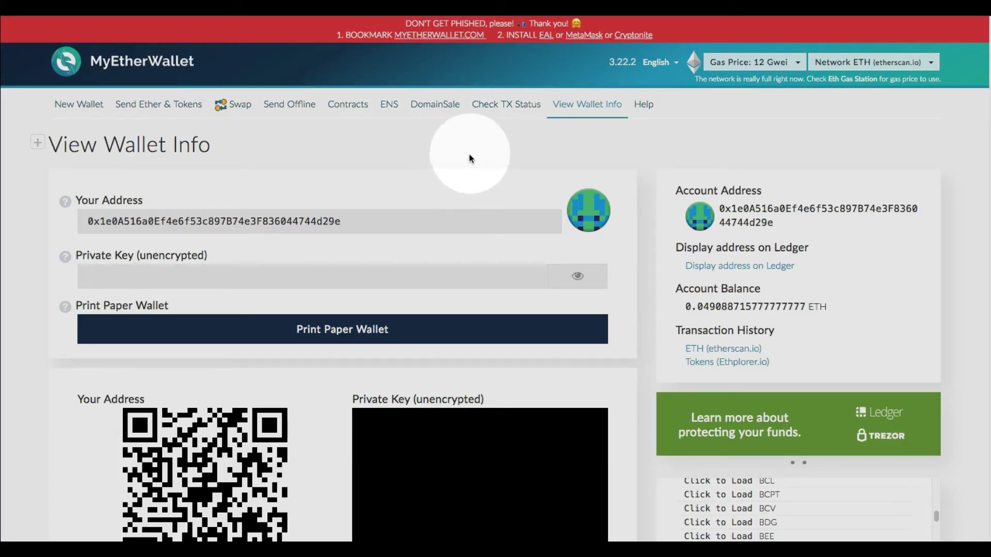
# - Unlock the Ledger wallet in Send Ether & Tokens using the first address, which holds the ETH
pyautogui.scroll(-3, 469, 154)
pyautogui.scroll(3, 421, 152)
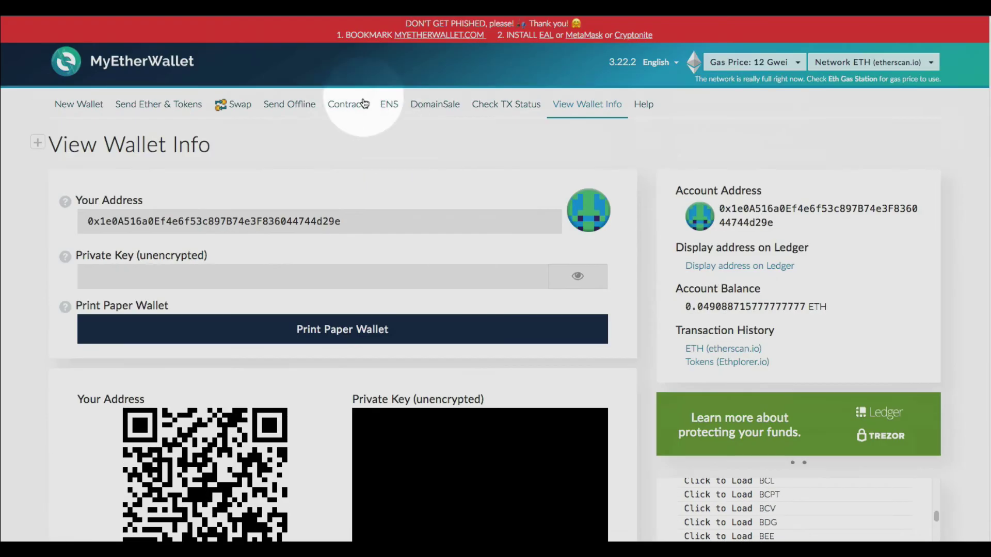
pyautogui.click(157, 105)
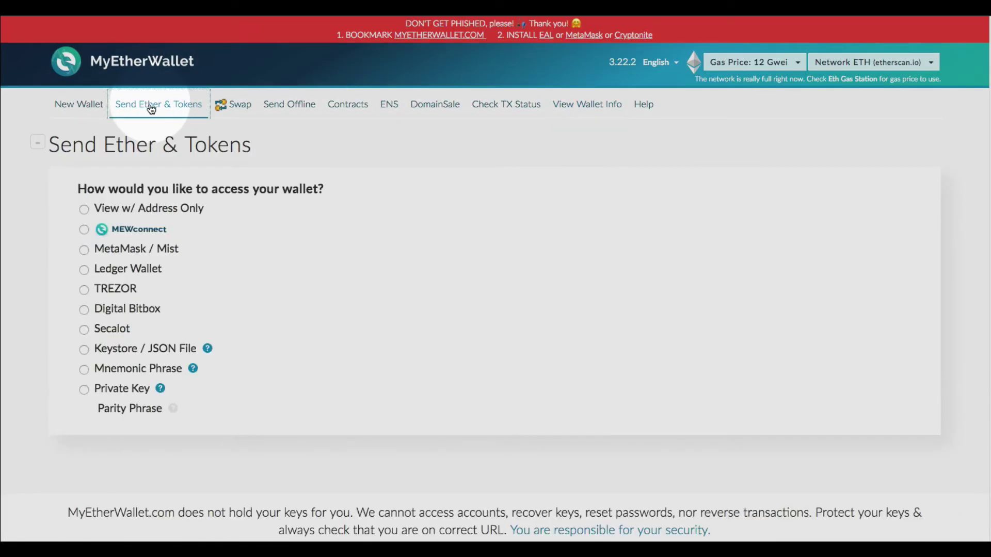
pyautogui.click(84, 270)
pyautogui.click(442, 314)
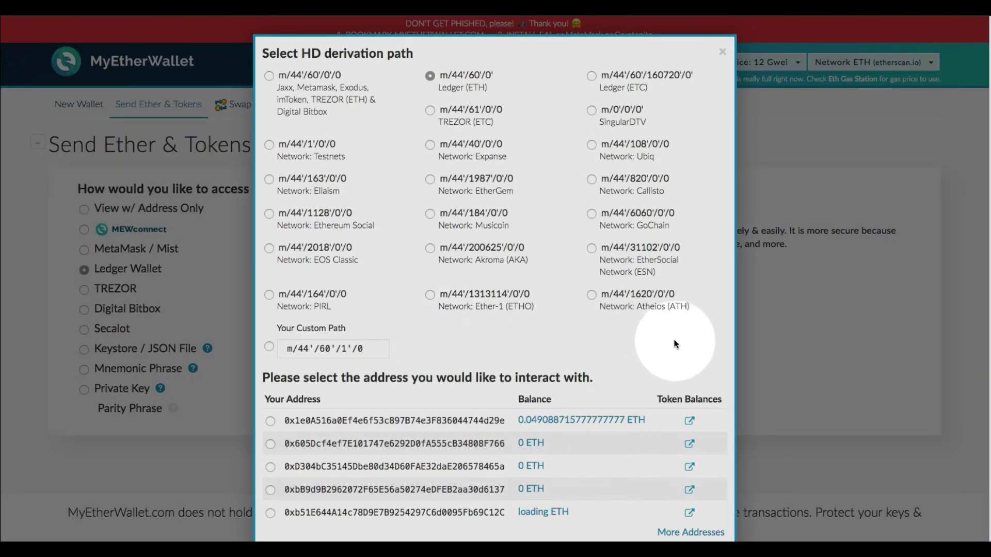
pyautogui.scroll(-2, 675, 421)
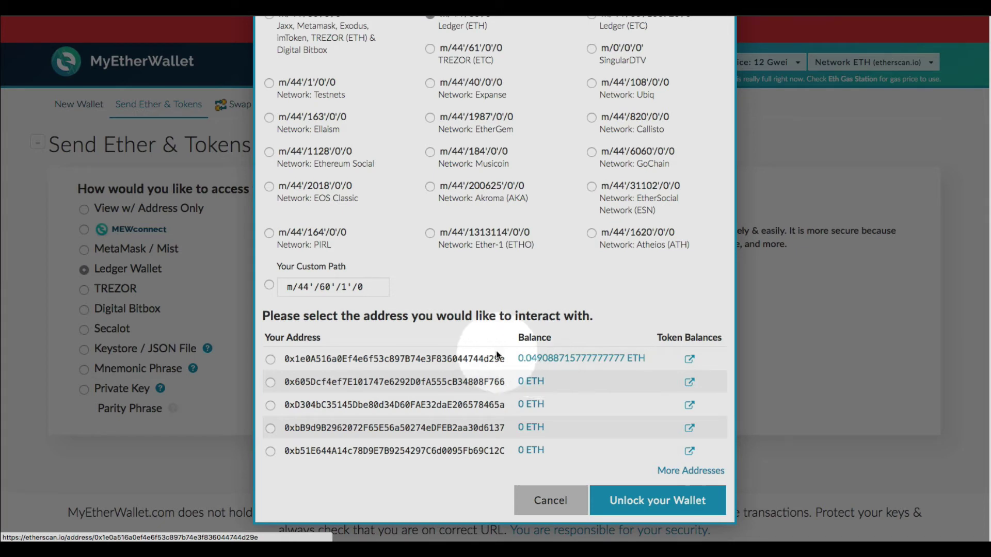
pyautogui.click(271, 360)
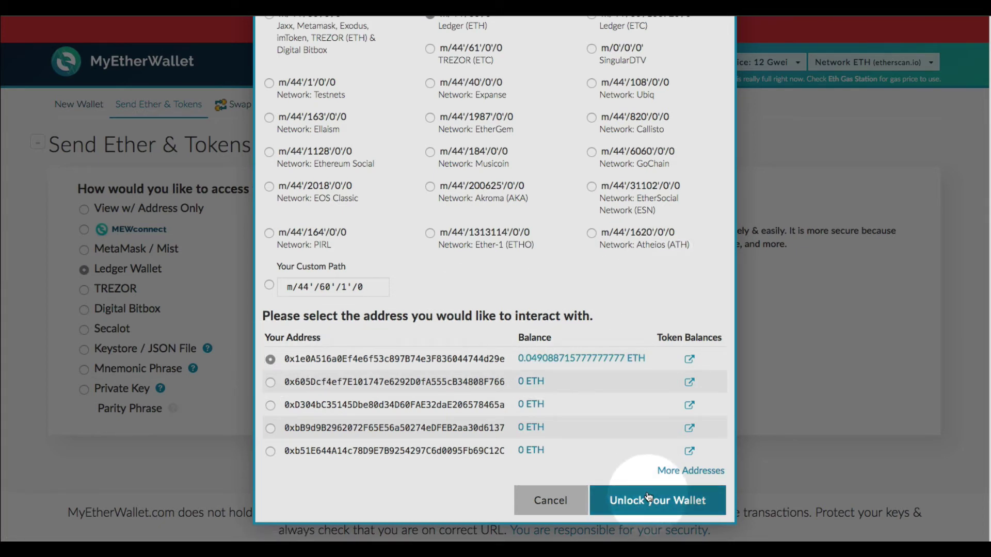
pyautogui.click(648, 497)
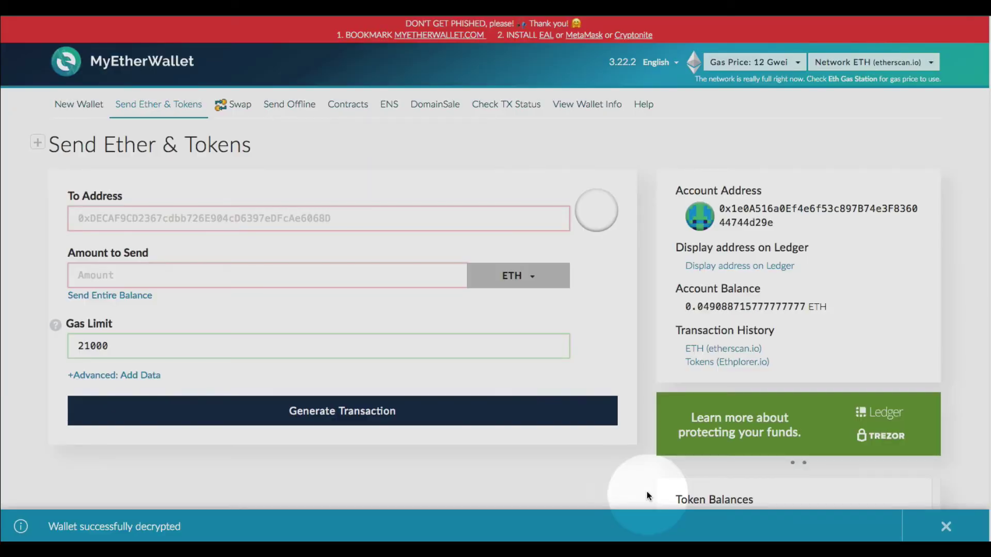
# - Choose BNB and fill the amount with the entire 3.01398415 BNB balance
pyautogui.click(530, 279)
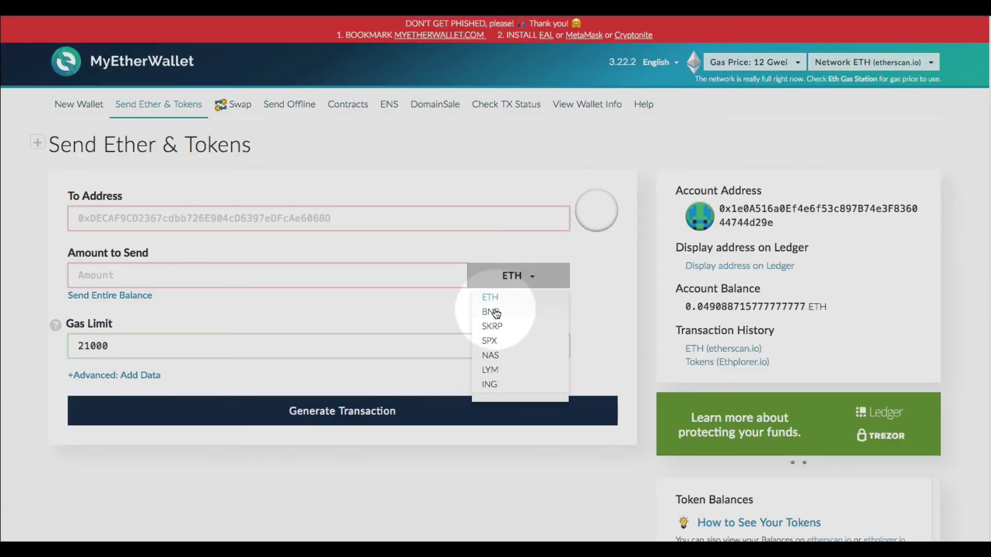
pyautogui.click(493, 310)
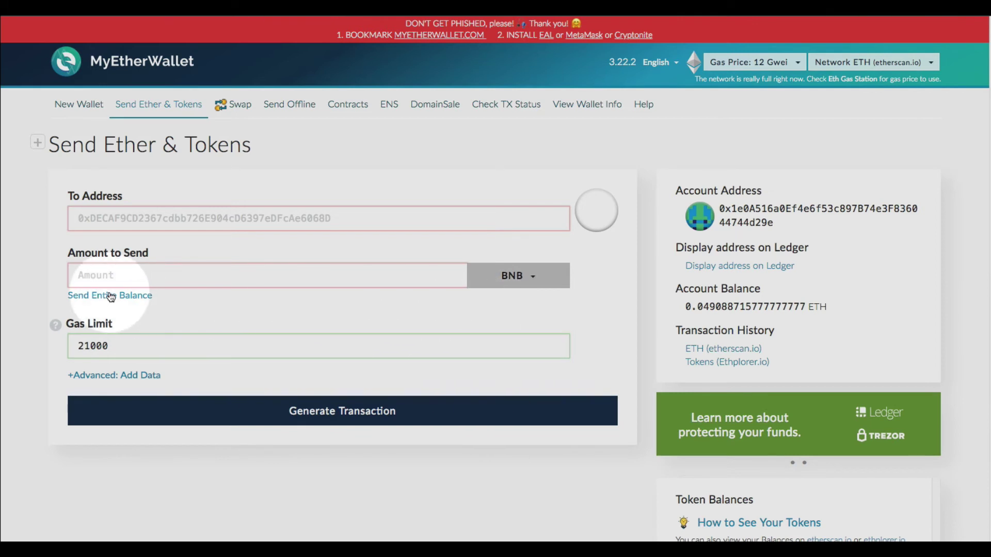
pyautogui.click(99, 274)
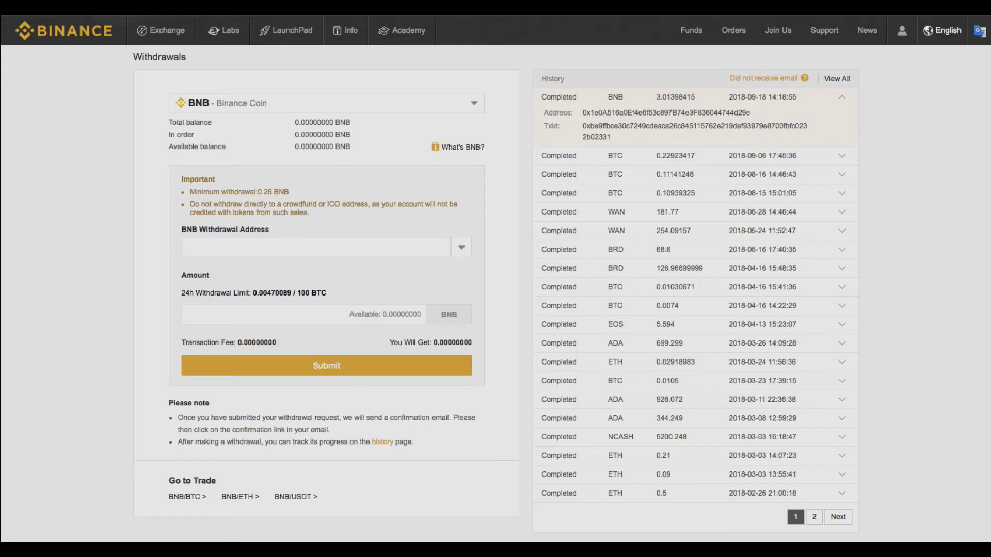
pyautogui.moveTo(695, 37)
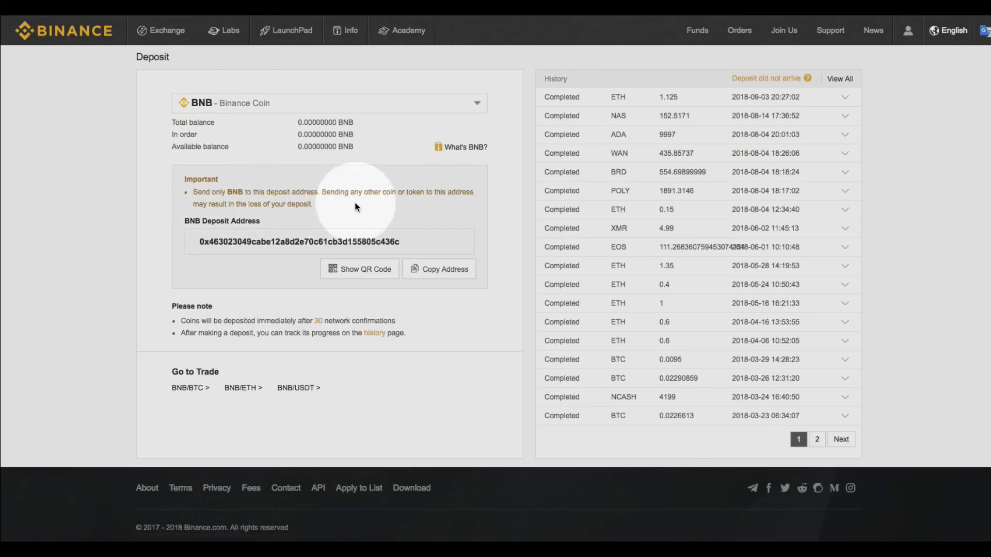
# - Copy Binance's BNB deposit address and paste it as the recipient address
pyautogui.click(441, 272)
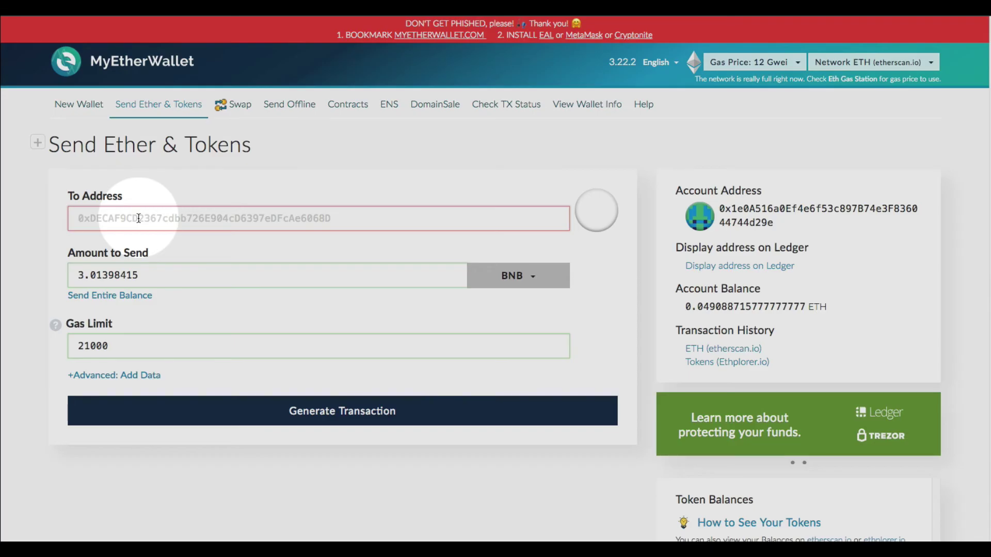
pyautogui.hotkey('ctrl', 'v')
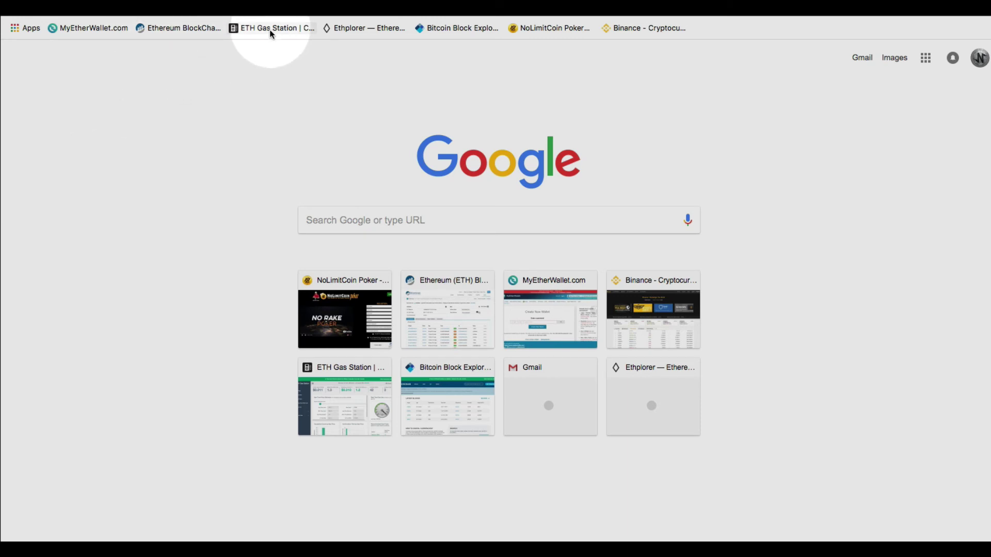
# - Open ETH Gas Station and highlight the Standard recommendation of 5.5 Gwei
pyautogui.click(283, 31)
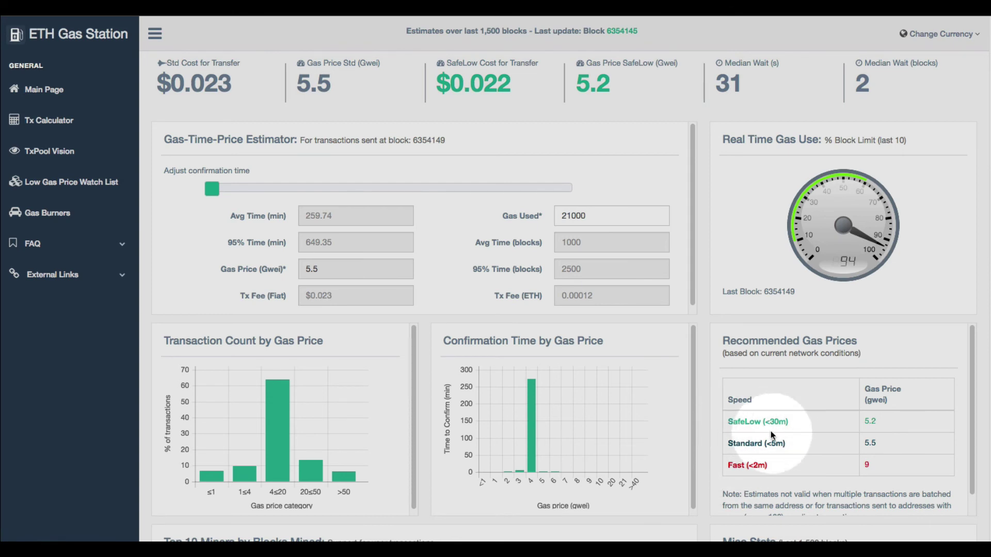
pyautogui.moveTo(725, 443); pyautogui.dragTo(802, 443)
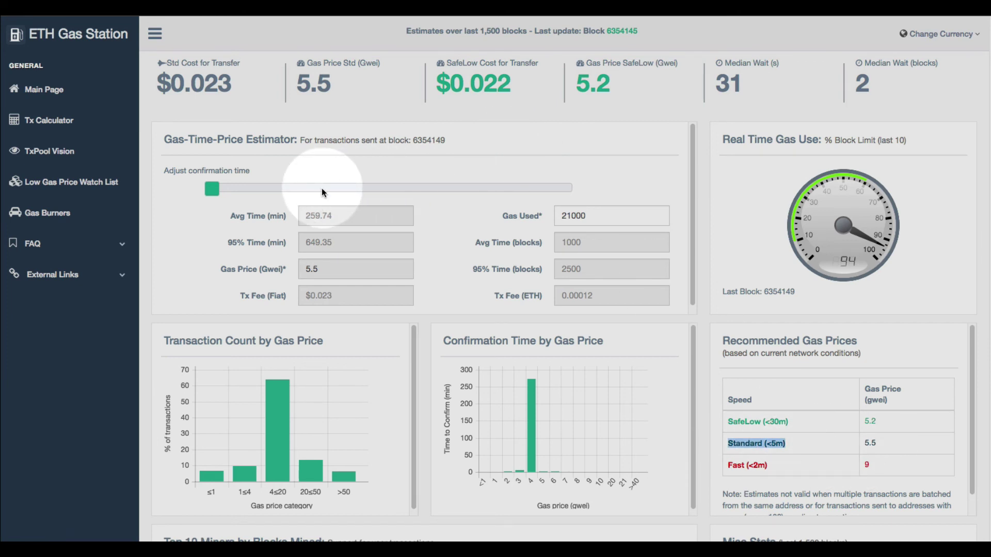
# - Set the gas price to 6 Gwei and the gas limit to 200000
pyautogui.hotkey('ctrl', 'Tab')
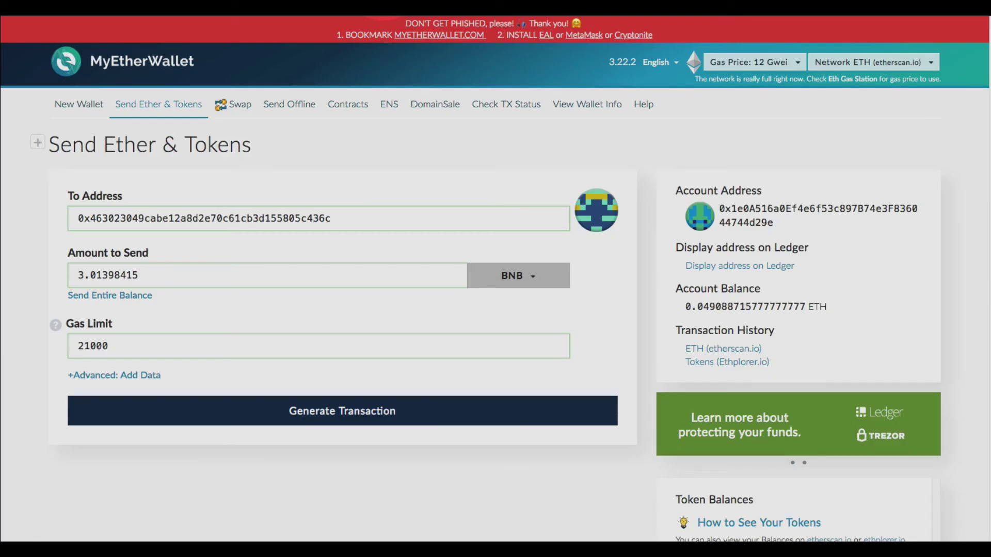
pyautogui.click(784, 64)
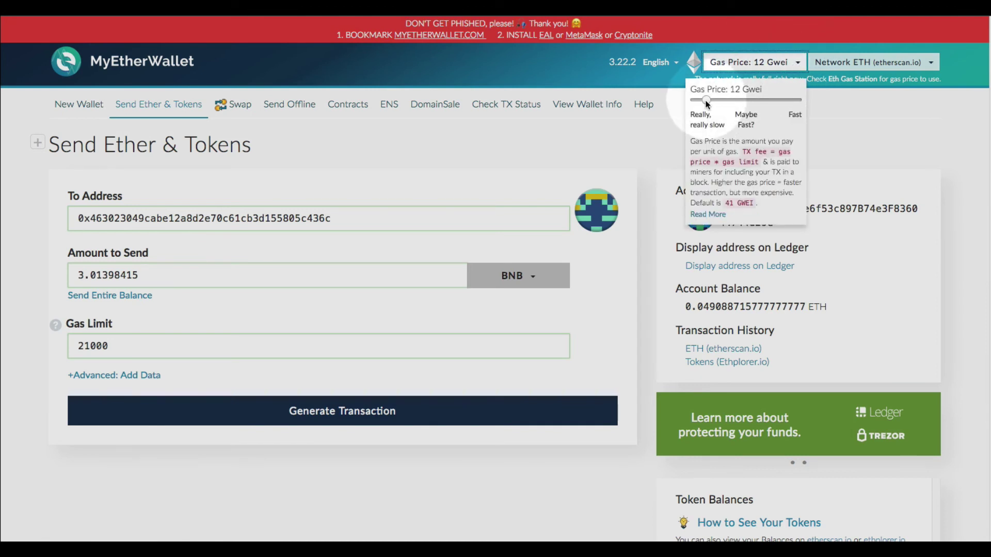
pyautogui.moveTo(706, 100); pyautogui.dragTo(698, 100)
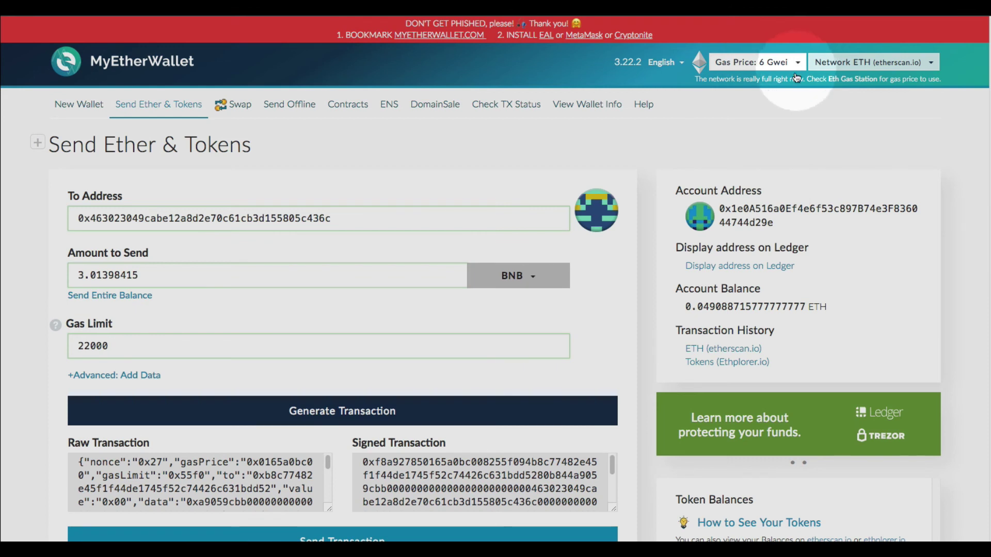
pyautogui.moveTo(57, 329)
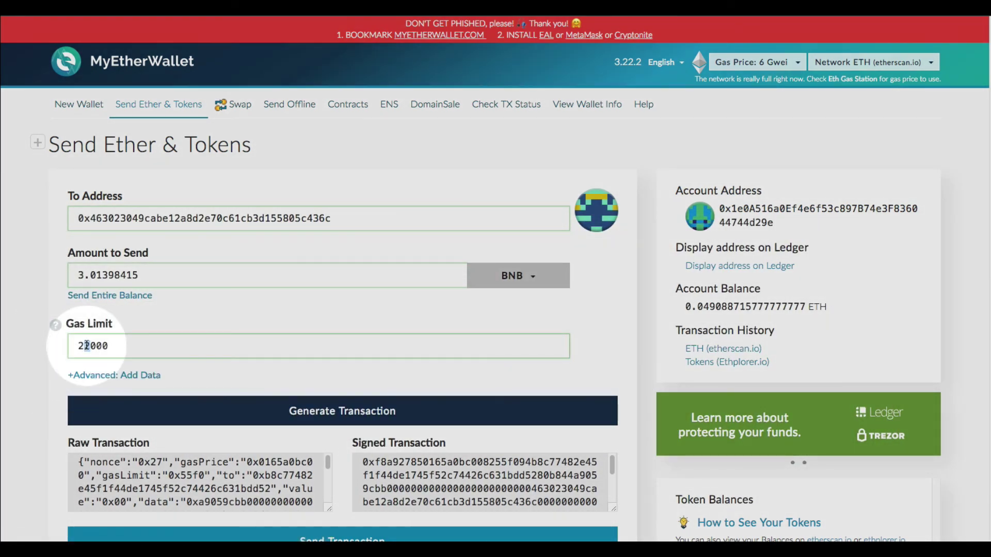
pyautogui.click(87, 346)
pyautogui.press('BackSpace')
pyautogui.write('00')
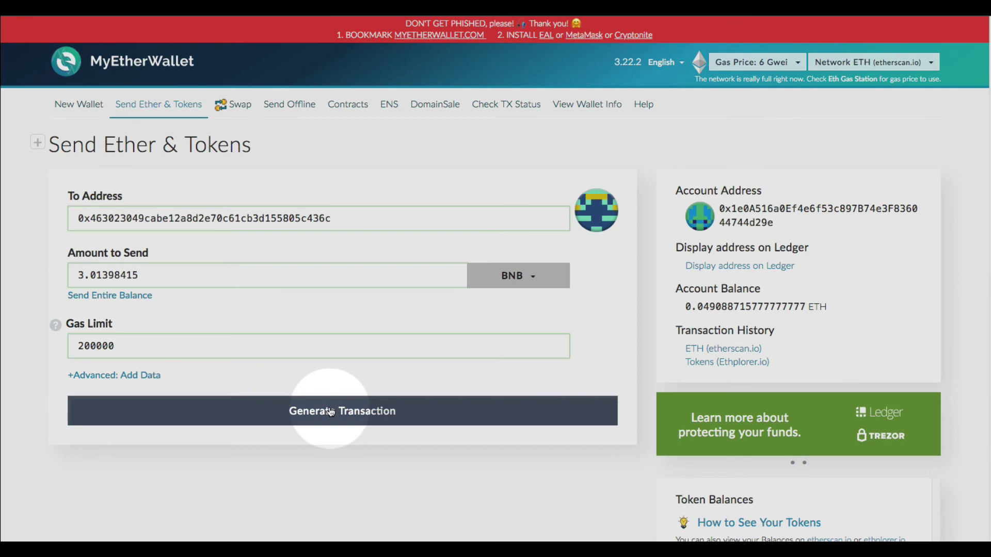
# - Generate, send and confirm the 3.01398415 BNB transaction, then view it on Etherscan
pyautogui.click(330, 412)
pyautogui.scroll(-3, 330, 412)
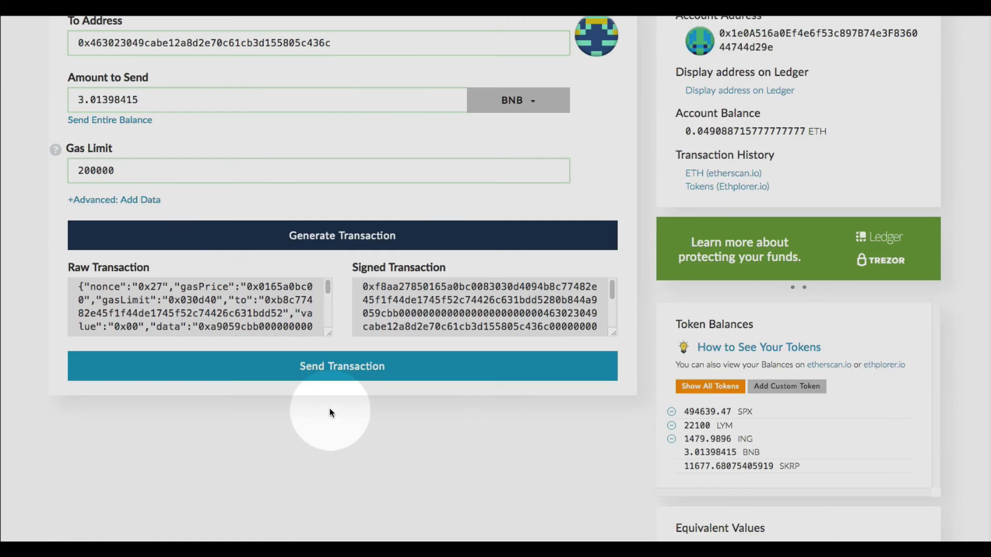
pyautogui.click(327, 366)
pyautogui.click(568, 458)
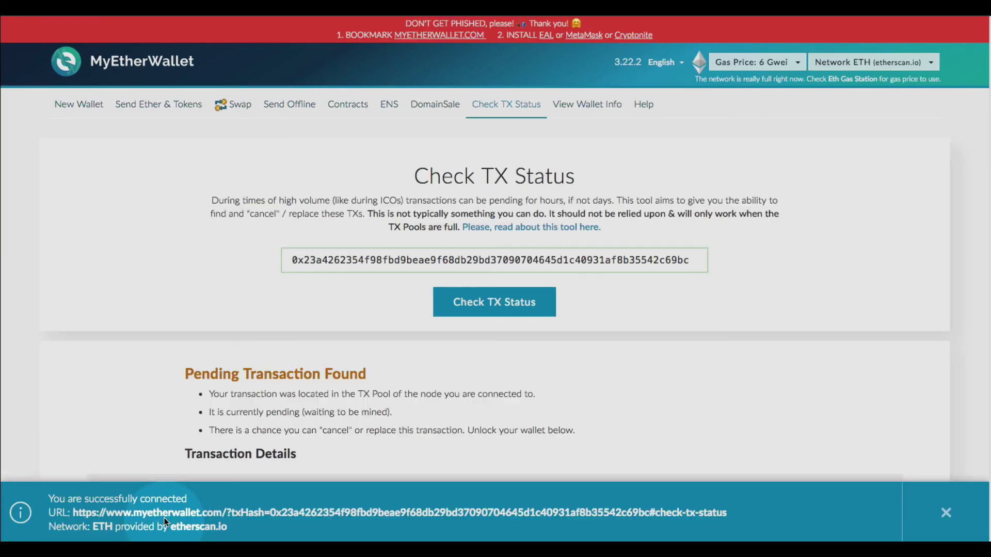
pyautogui.scroll(-4, 142, 301)
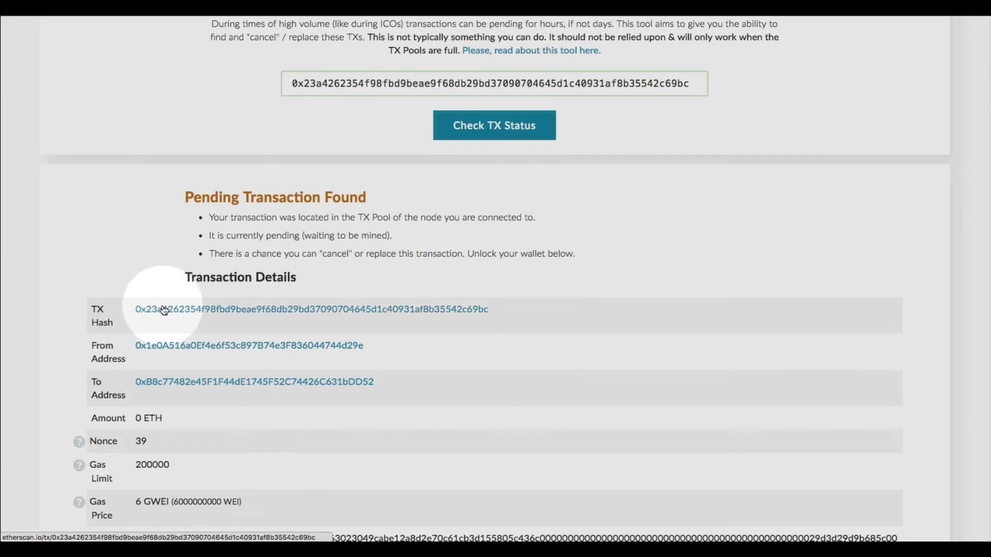
pyautogui.click(164, 310)
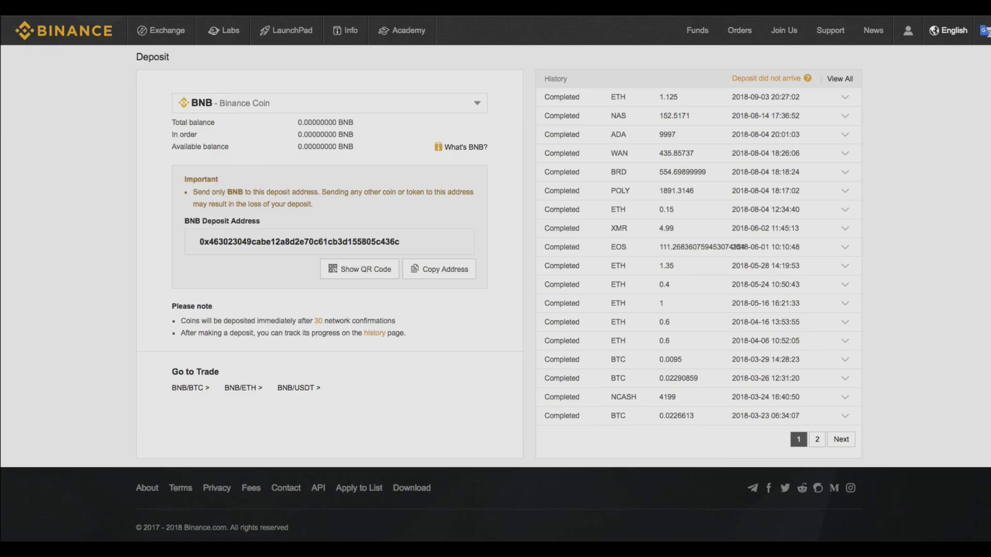
# - Reload the Binance deposit page to check for the incoming BNB deposit
pyautogui.moveTo(694, 32)
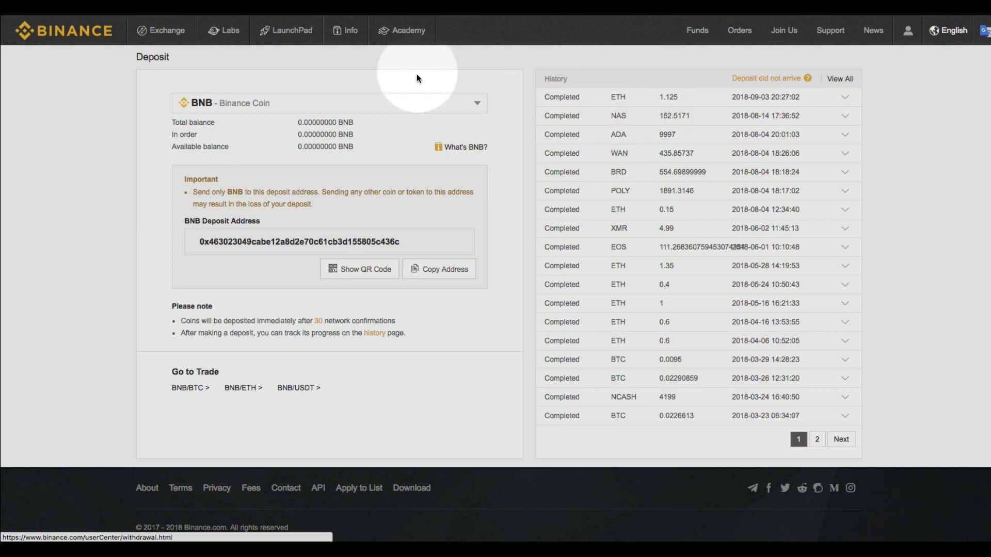
pyautogui.press('F5')
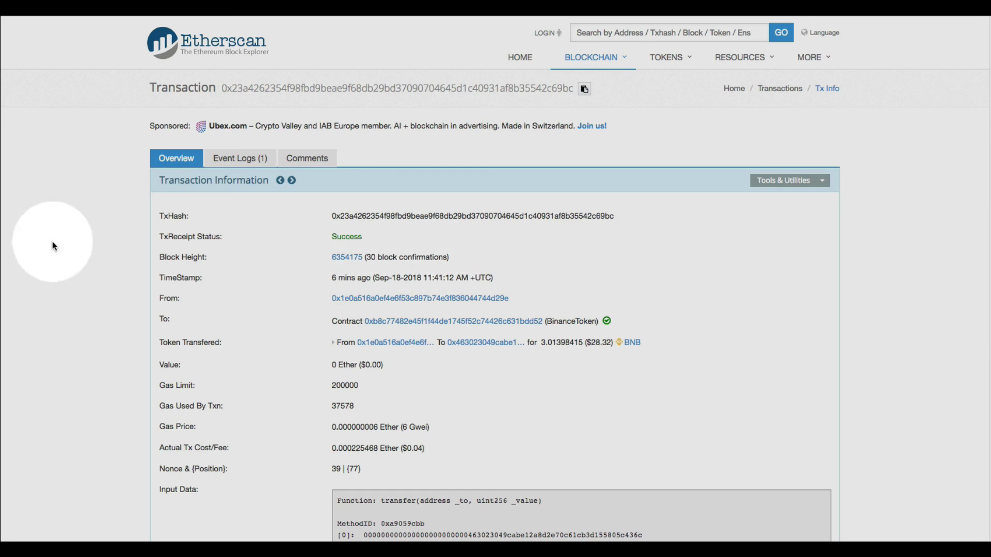
# - Return to the Binance deposit tab and reload it to check the BNB deposit's confirmations
pyautogui.click(98, 16)
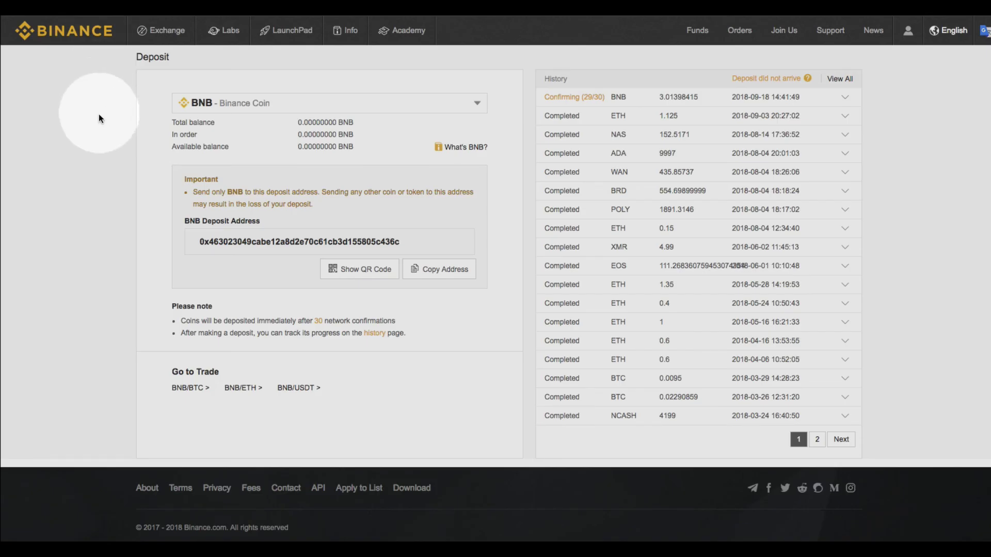
pyautogui.click(47, 15)
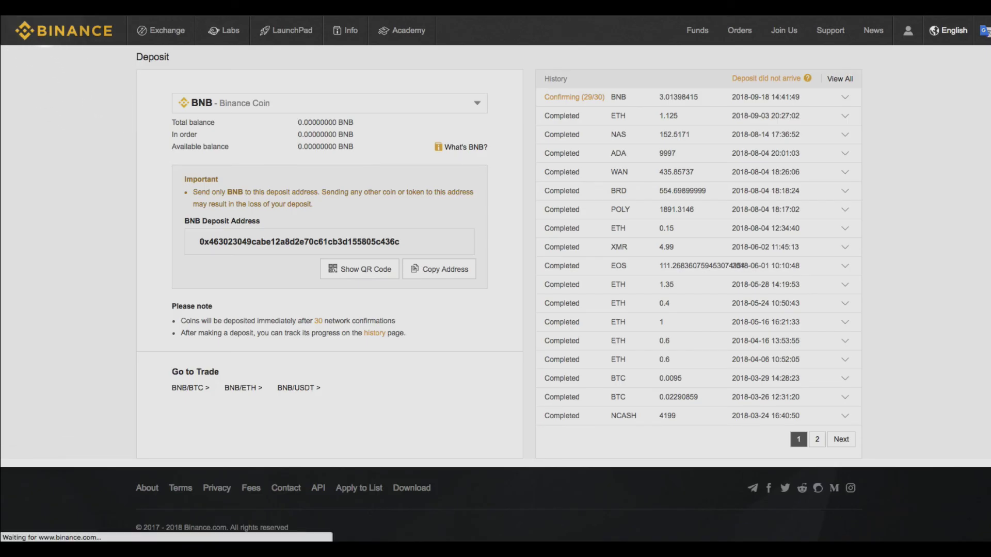